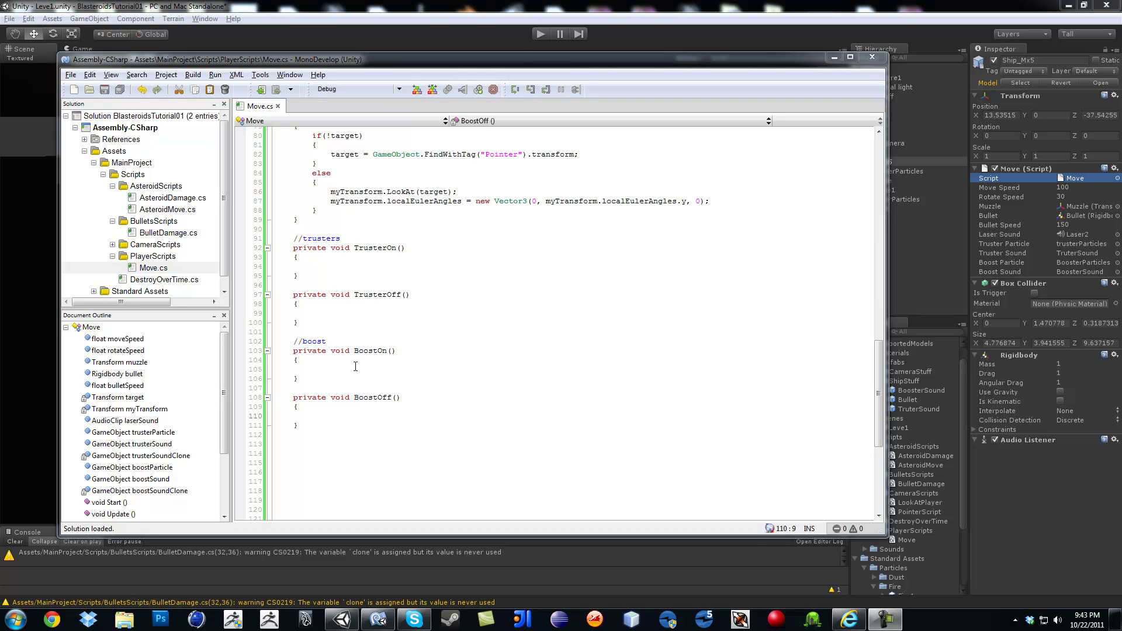
Write trusterParticle.particleEmitter.emit = true; inside the empty TrusterOn() body.
{"action": "left_click", "coordinate": [311, 267]}
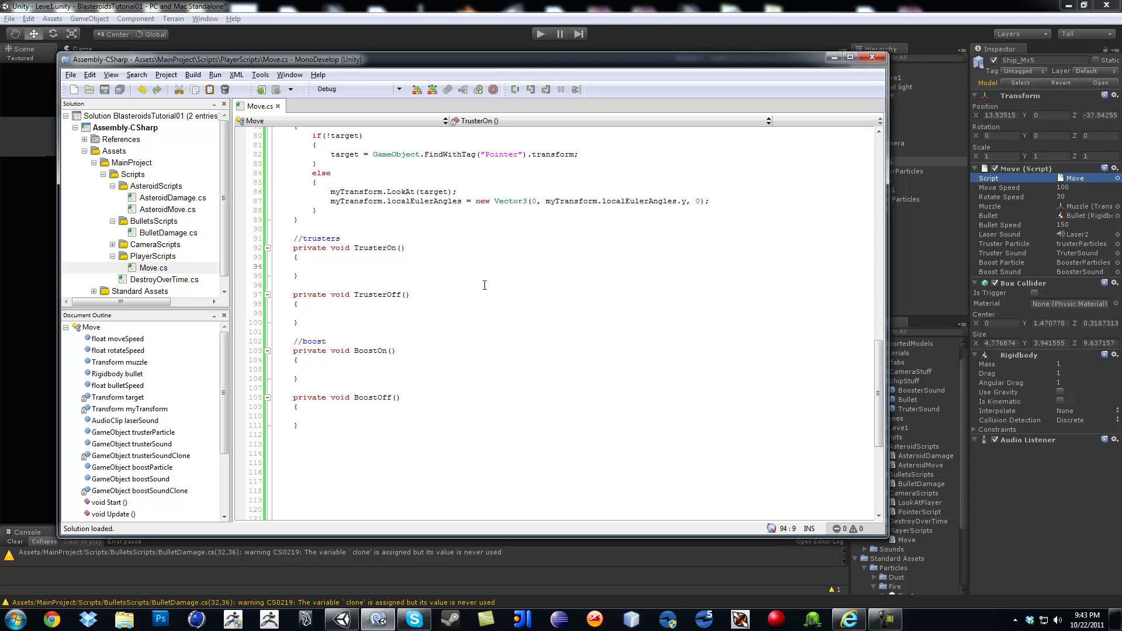
{"action": "type", "text": "P"}
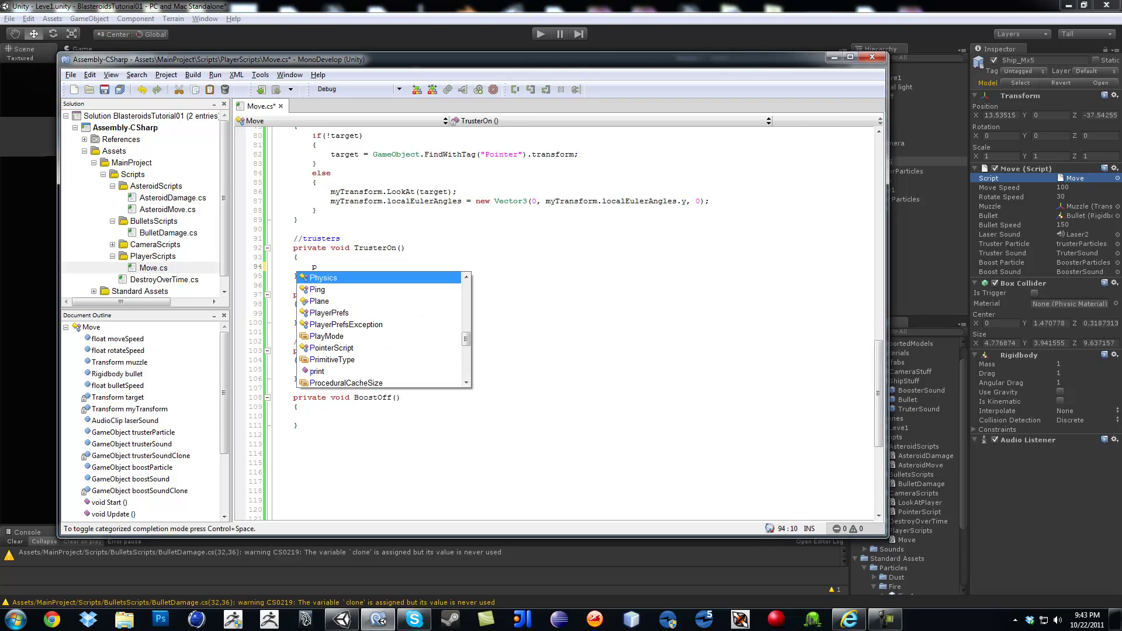
{"action": "key", "text": "BackSpace"}
{"action": "type", "text": "tru"}
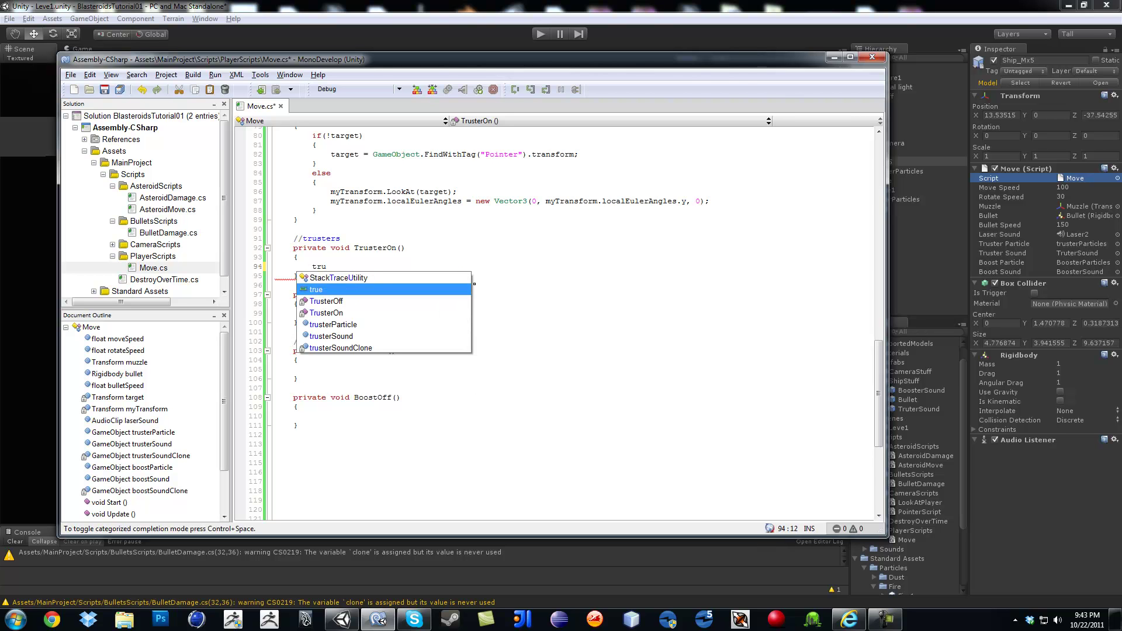
{"action": "key", "text": "Down"}
{"action": "key", "text": "Down"}
{"action": "key", "text": "Down"}
{"action": "key", "text": "Up"}
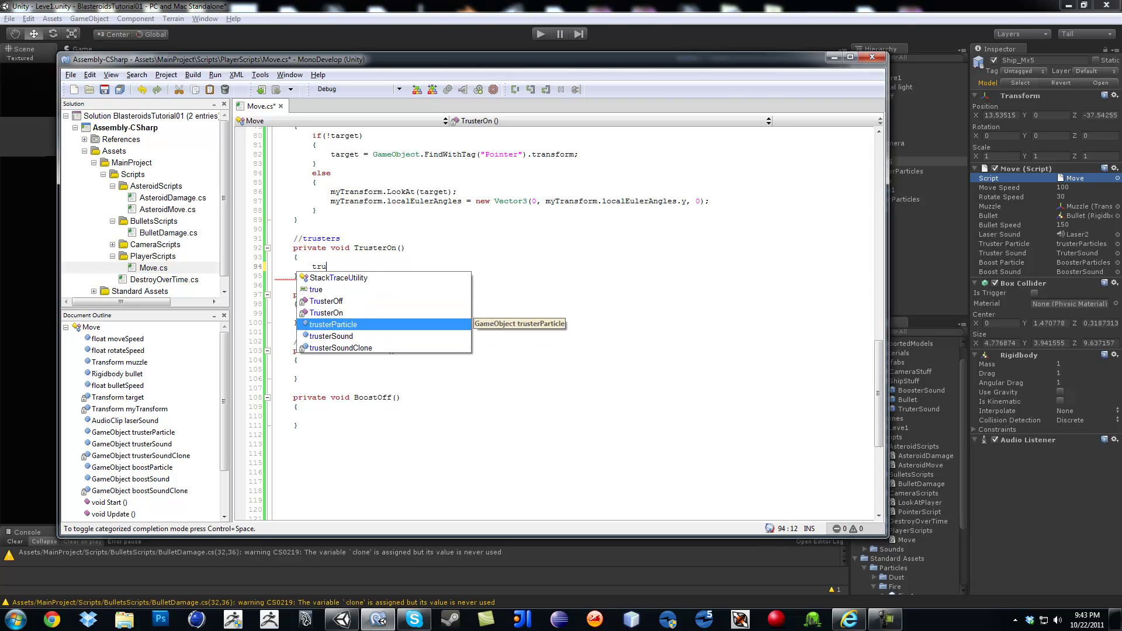
{"action": "key", "text": "Return"}
{"action": "type", "text": ".p"}
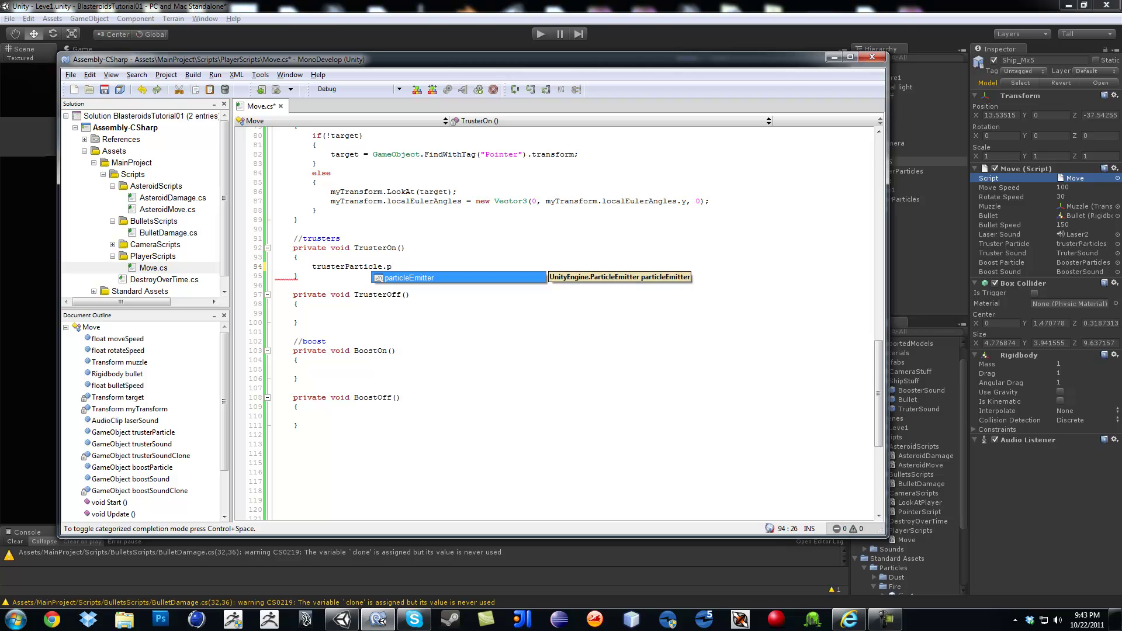
{"action": "key", "text": "Return"}
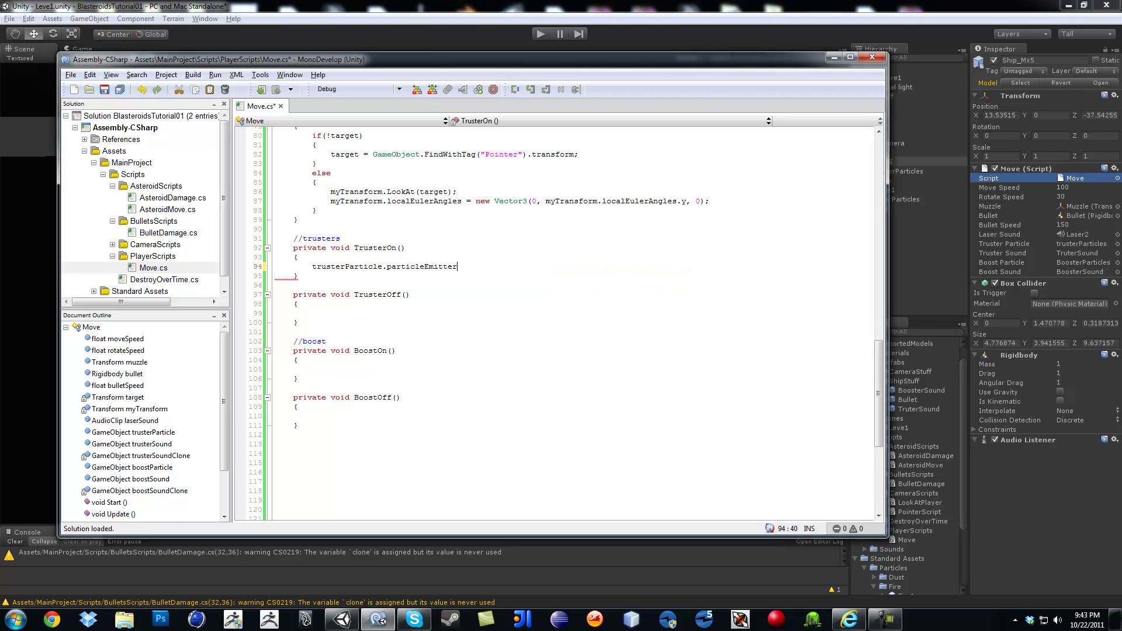
{"action": "type", "text": "."}
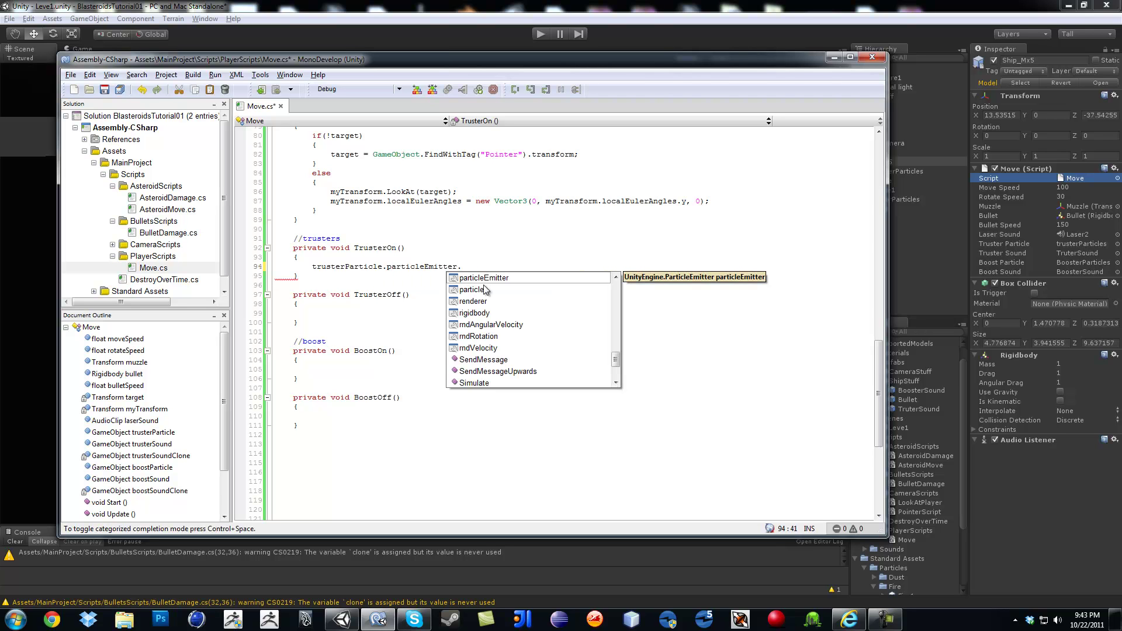
{"action": "type", "text": "e"}
{"action": "key", "text": "Up"}
{"action": "key", "text": "Up"}
{"action": "key", "text": "Up"}
{"action": "key", "text": "Up"}
{"action": "key", "text": "Up"}
{"action": "key", "text": "Up"}
{"action": "key", "text": "Up"}
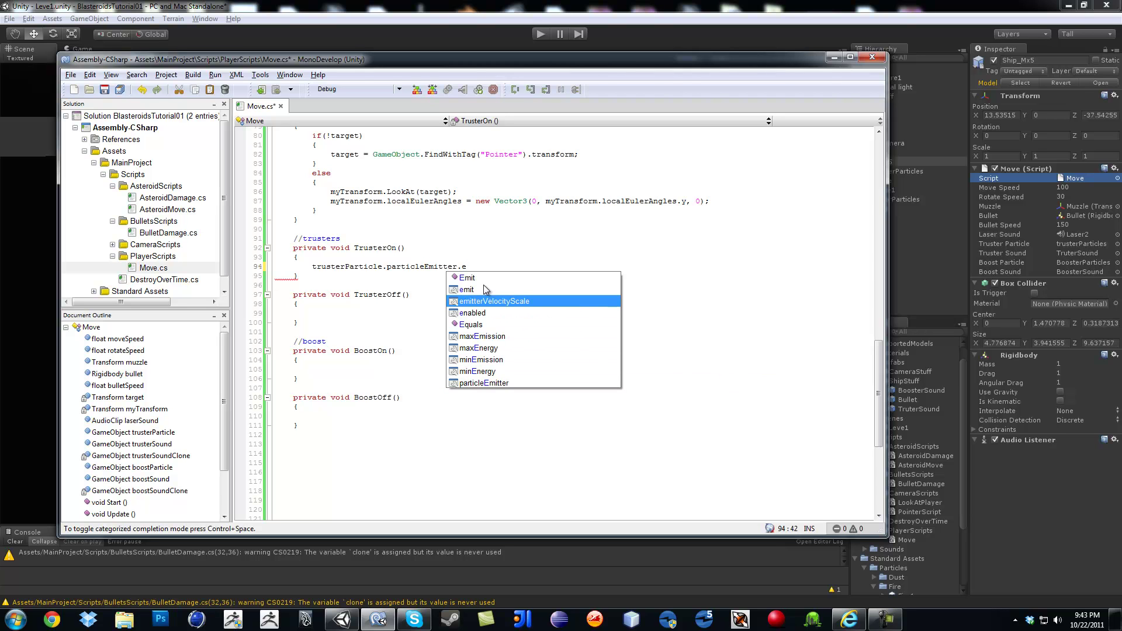
{"action": "key", "text": "Up"}
{"action": "key", "text": "Return"}
{"action": "type", "text": "= fa"}
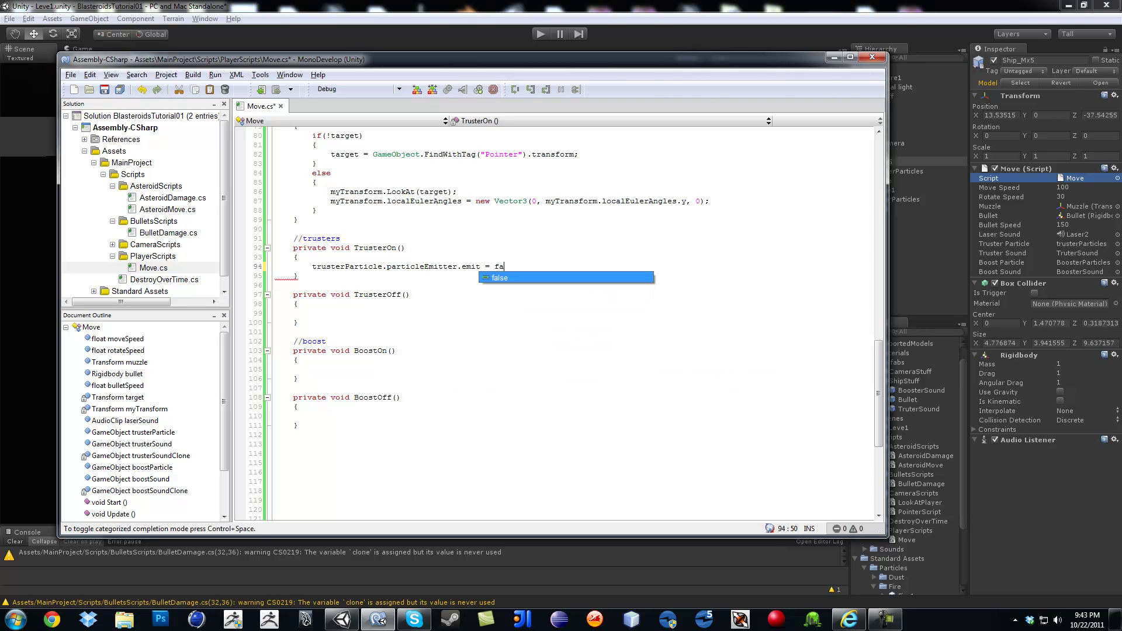
{"action": "key", "text": "Return"}
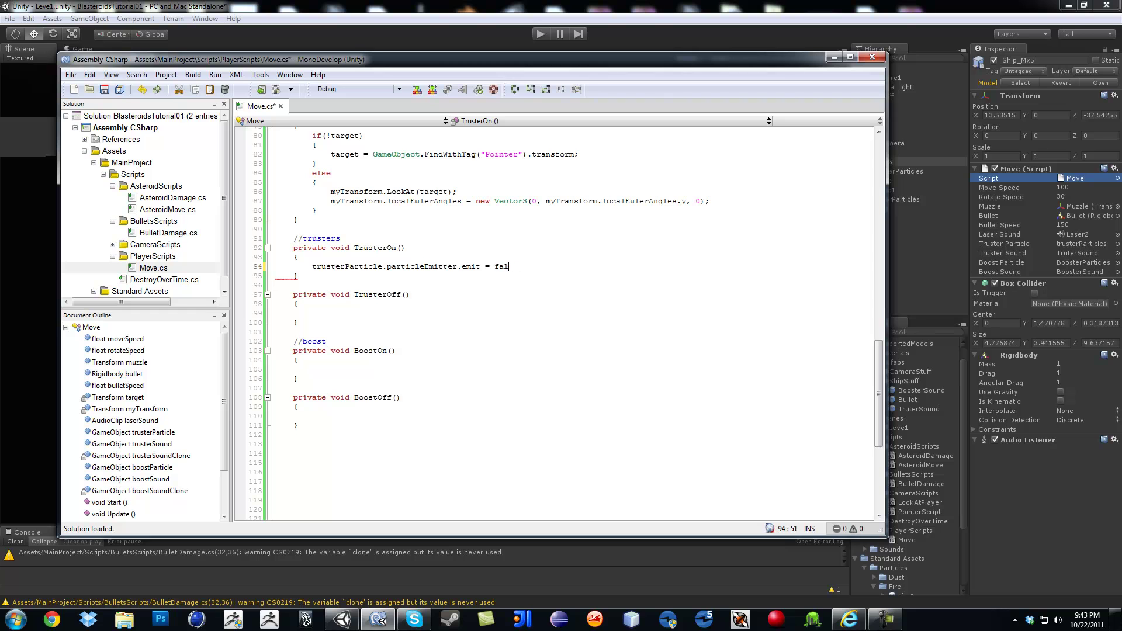
{"action": "key", "text": "BackSpace"}
{"action": "key", "text": "BackSpace"}
{"action": "key", "text": "BackSpace"}
{"action": "type", "text": "tru"}
{"action": "key", "text": "Return"}
Add an if (!trusterSoundClone) block below the emitter statement in TrusterOn.
{"action": "key", "text": "Return"}
{"action": "key", "text": "Return"}
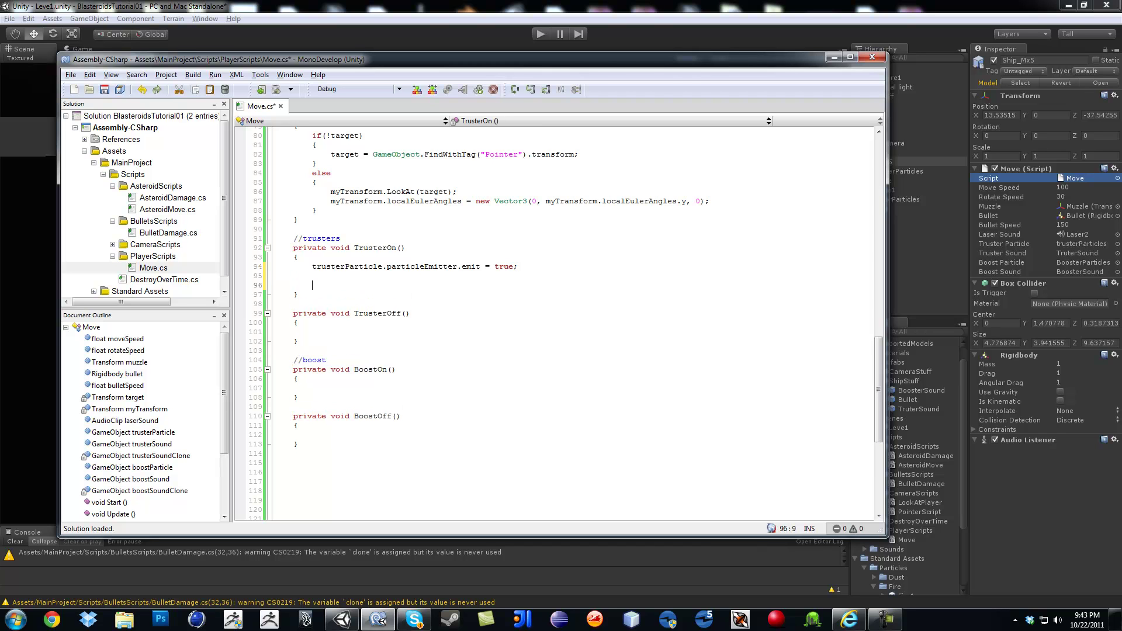
{"action": "type", "text": "if(!"}
{"action": "type", "text": "tru"}
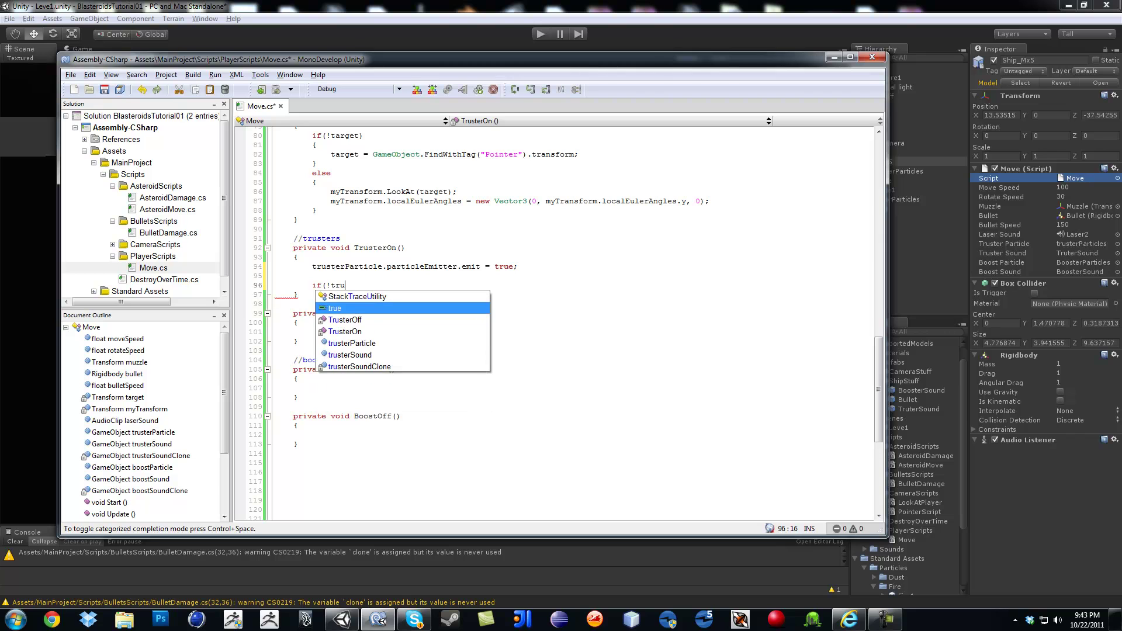
{"action": "key", "text": "Down"}
{"action": "key", "text": "Down"}
{"action": "key", "text": "Down"}
{"action": "key", "text": "Down"}
{"action": "key", "text": "Return"}
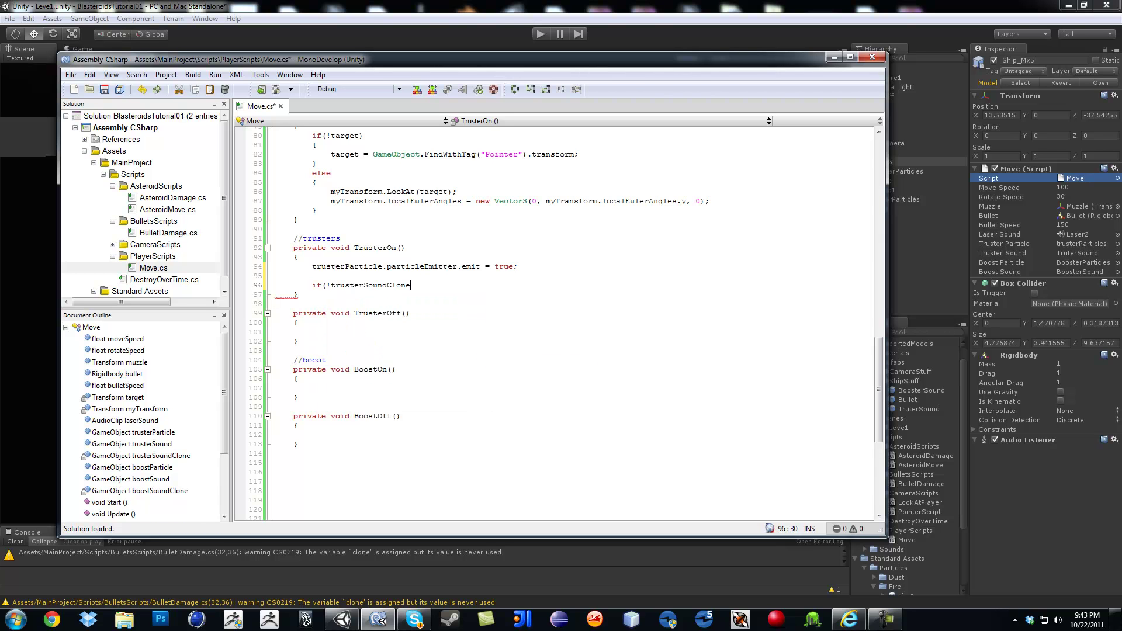
{"action": "type", "text": ")"}
{"action": "key", "text": "Return"}
{"action": "type", "text": "{"}
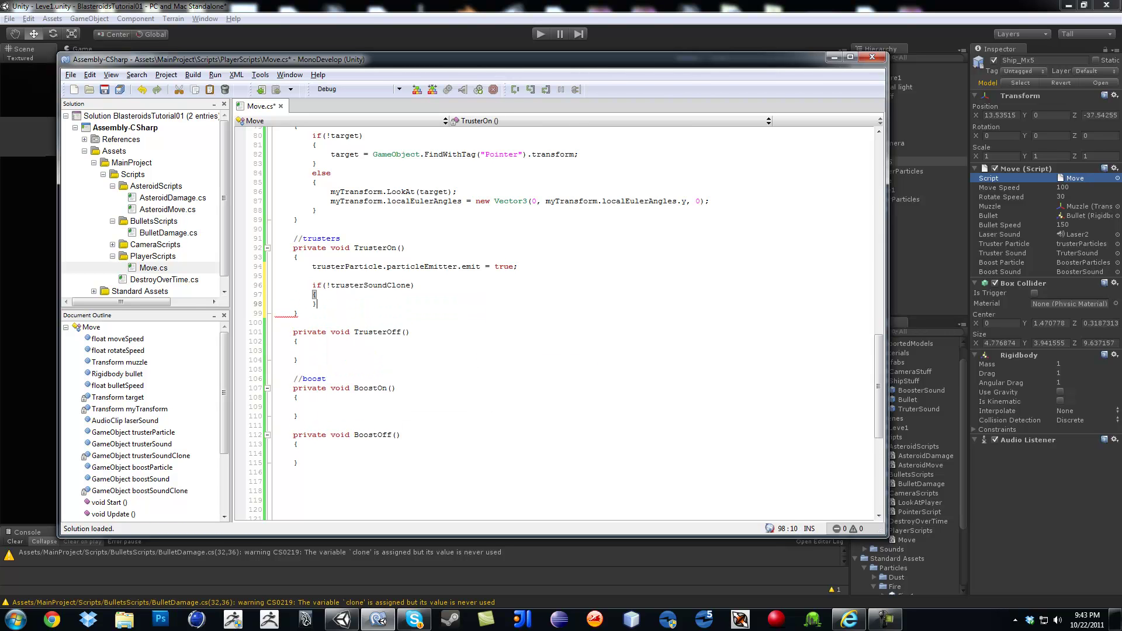
{"action": "key", "text": "Return"}
{"action": "type", "text": "tru"}
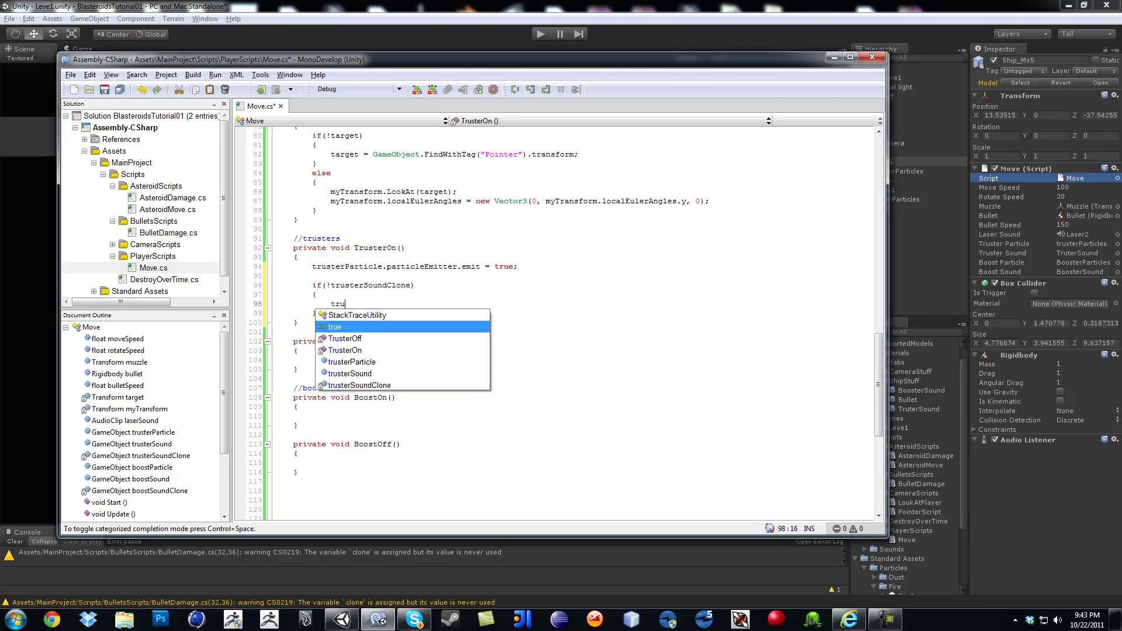
Assign trusterSoundClone = Instantiate(trusterSound, myTransform.position, myTransform.rotation) as GameObject inside it.
{"action": "key", "text": "Down"}
{"action": "key", "text": "Down"}
{"action": "key", "text": "Down"}
{"action": "key", "text": "Down"}
{"action": "key", "text": "Down"}
{"action": "key", "text": "Return"}
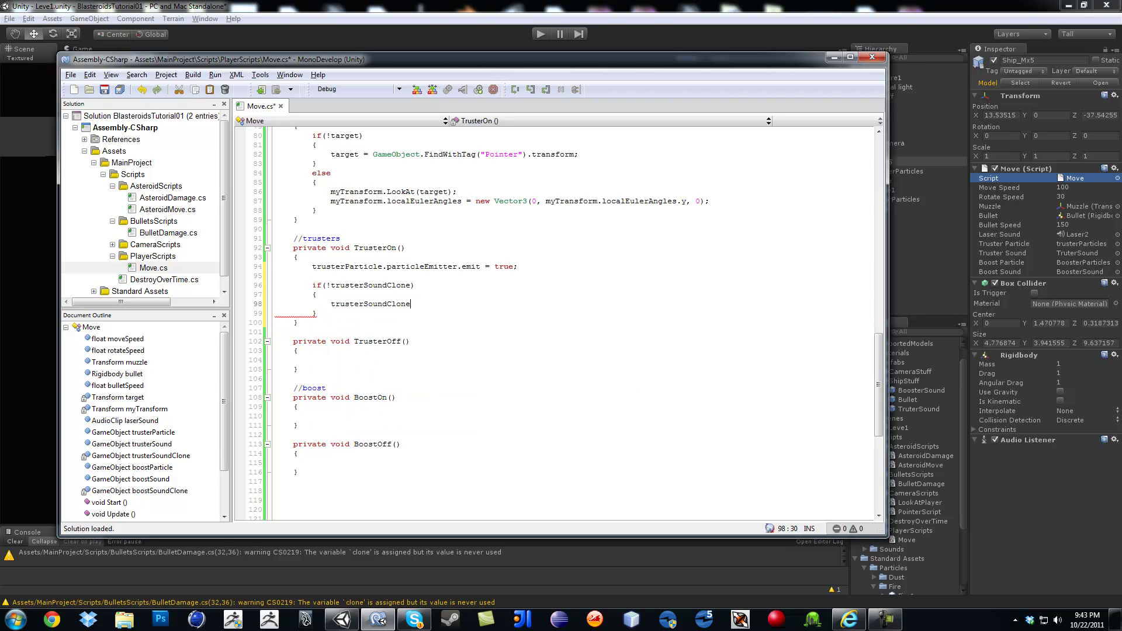
{"action": "type", "text": "Ins"}
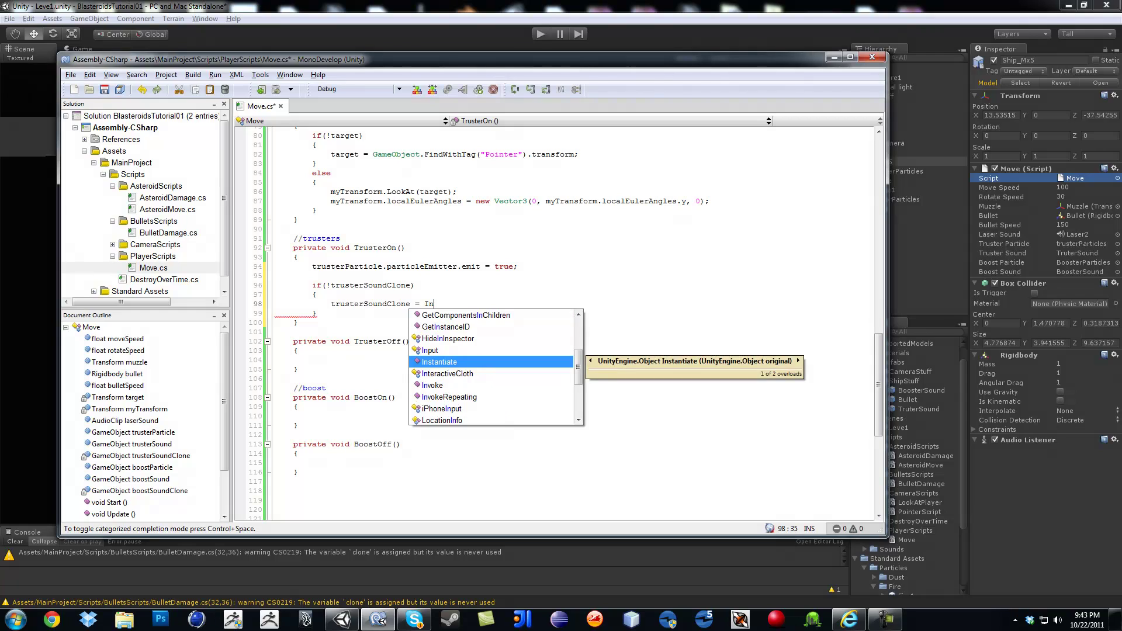
{"action": "key", "text": "Return"}
{"action": "type", "text": "(tr"}
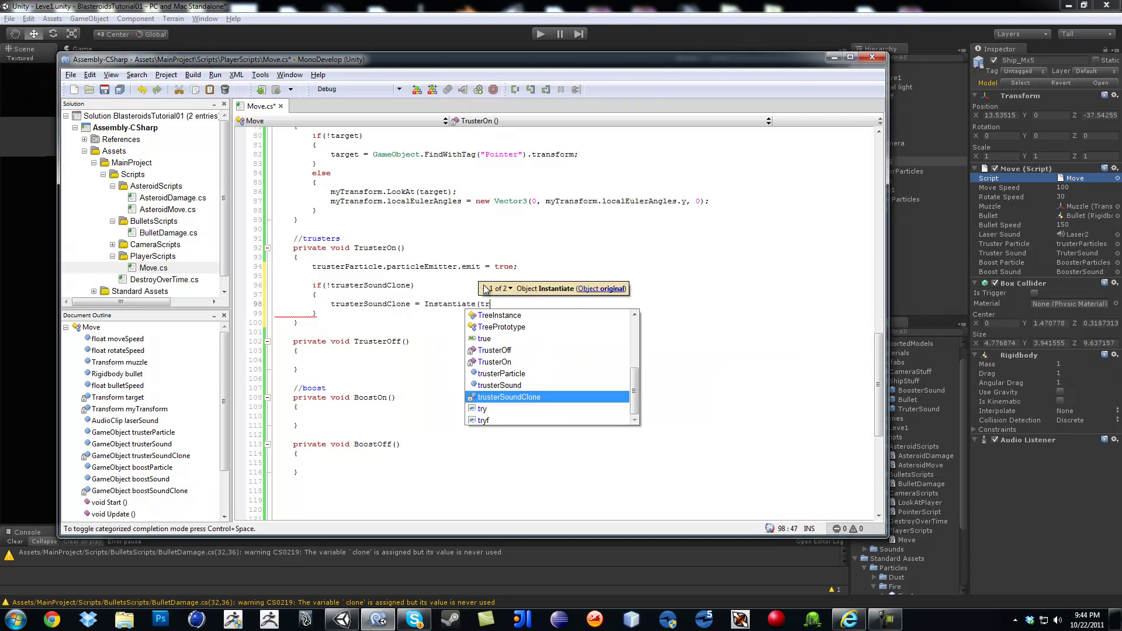
{"action": "key", "text": "Up"}
{"action": "key", "text": "Return"}
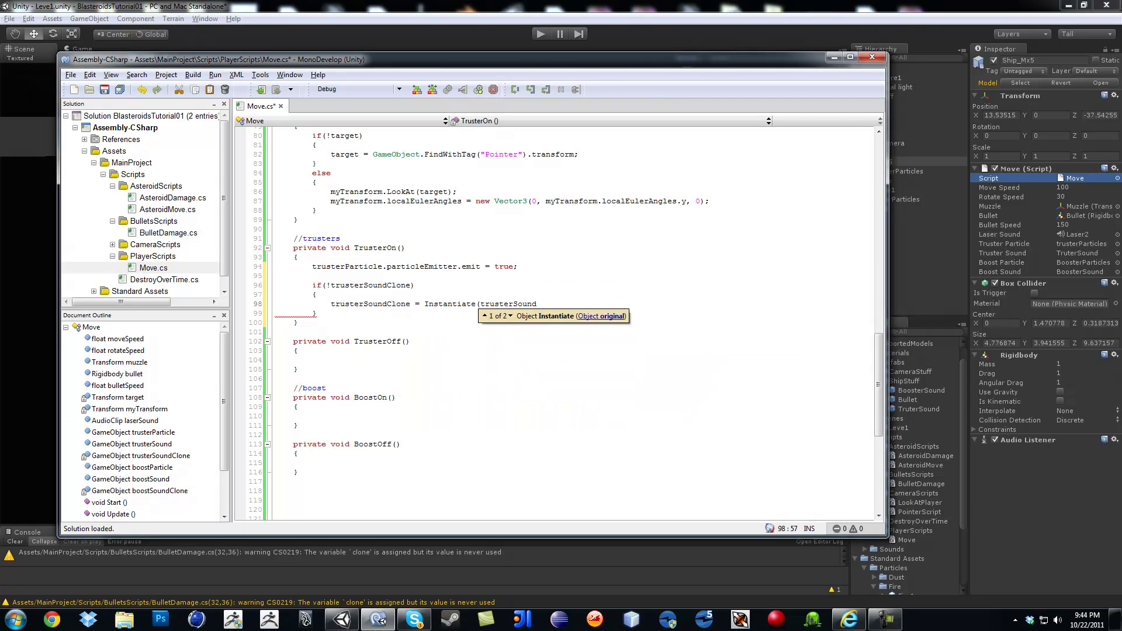
{"action": "type", "text": ","}
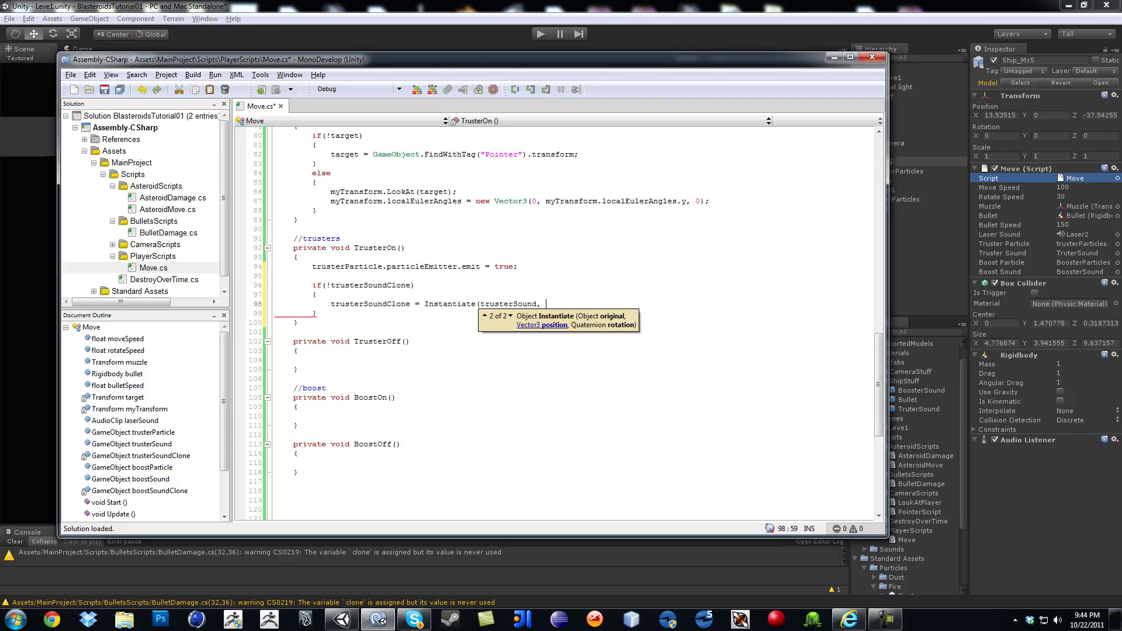
{"action": "type", "text": " my"}
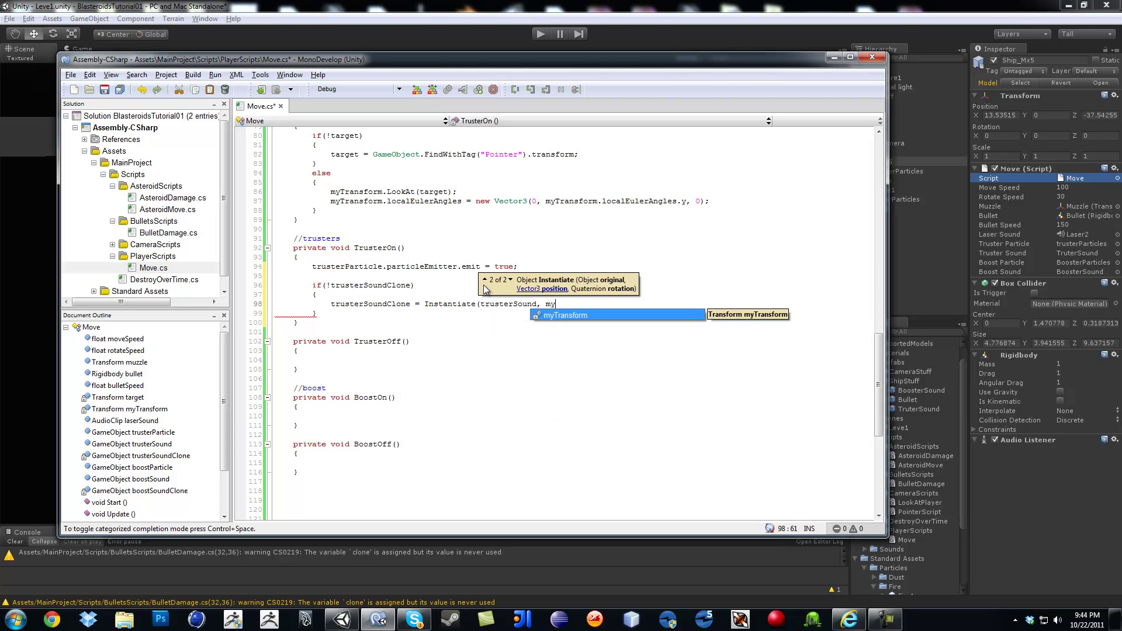
{"action": "key", "text": "Return"}
{"action": "type", "text": ".pos"}
{"action": "key", "text": "Return"}
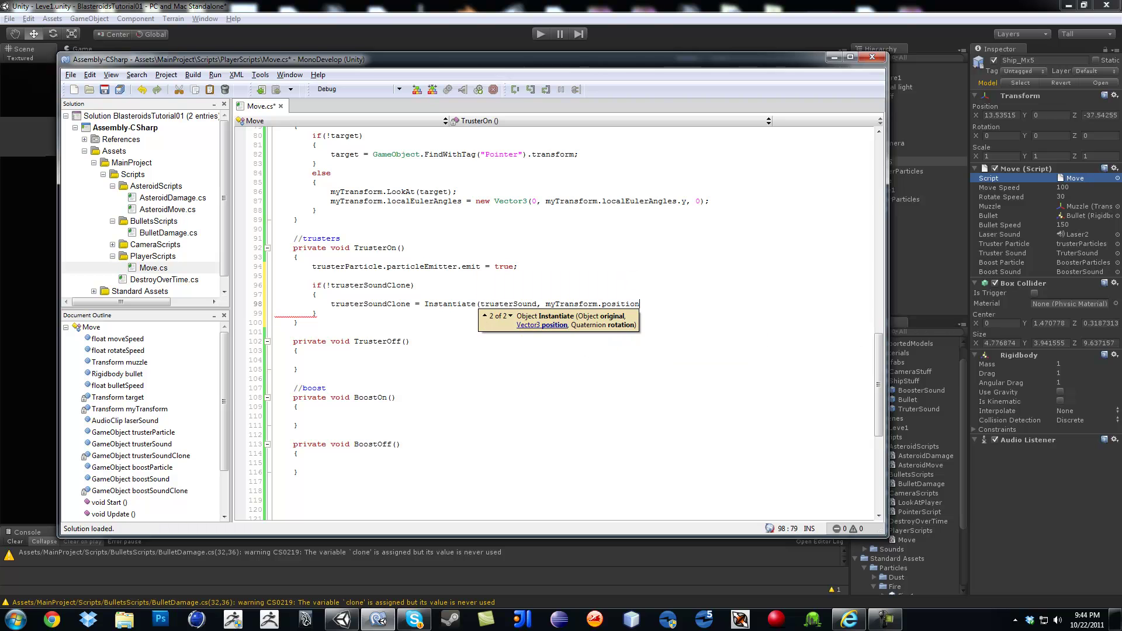
{"action": "type", "text": ",my"}
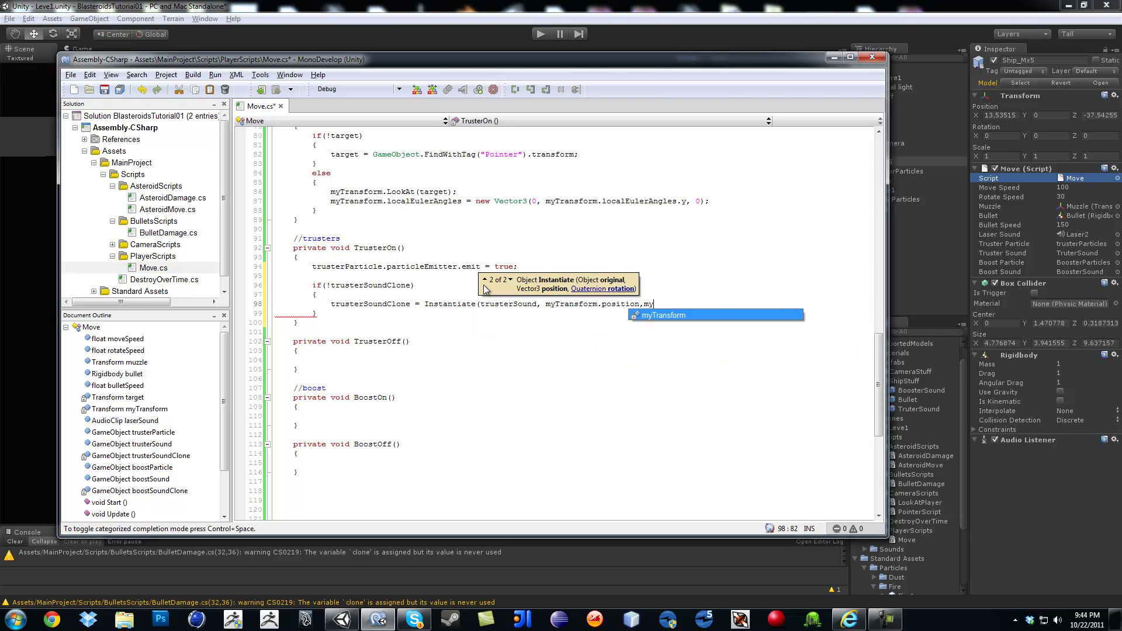
{"action": "key", "text": "Return"}
{"action": "type", "text": ".rot"}
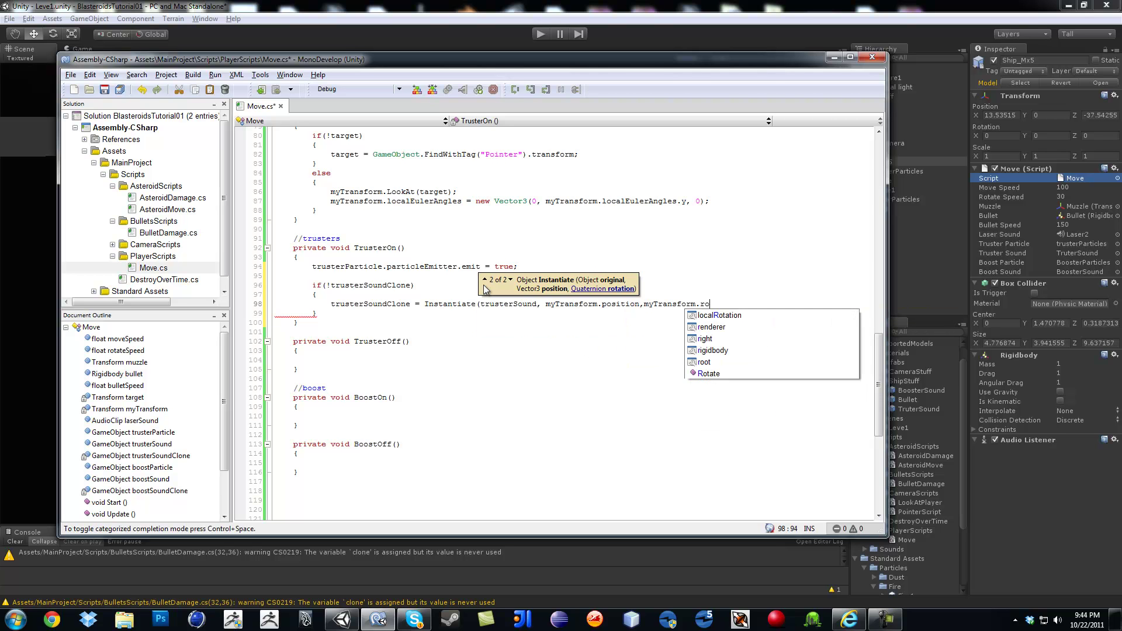
{"action": "key", "text": "Return"}
{"action": "type", "text": ") as"}
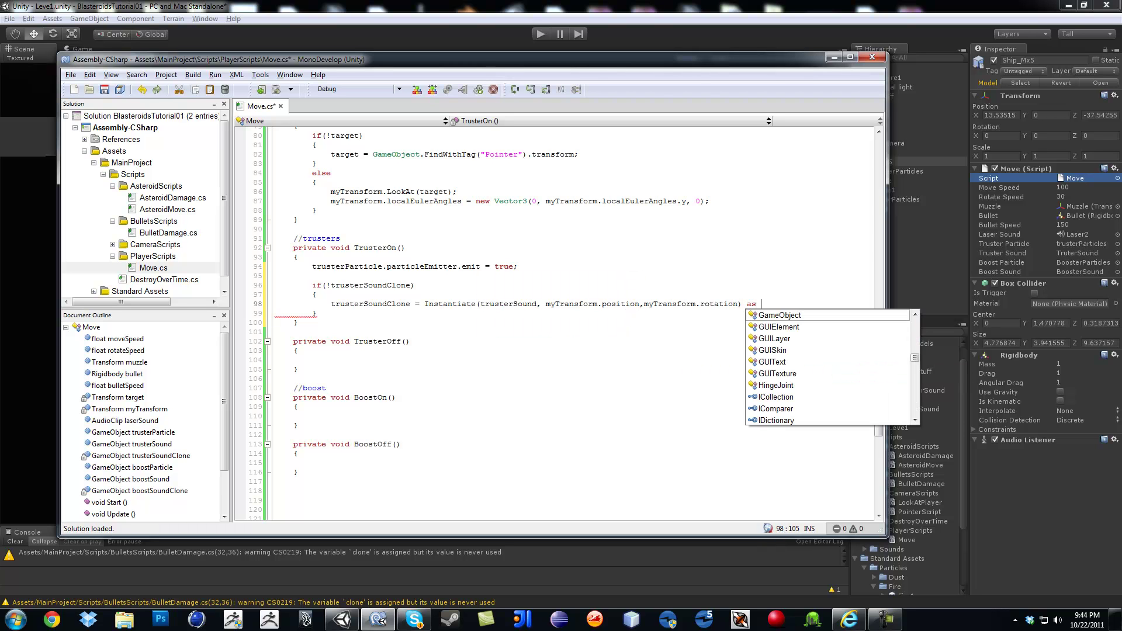
{"action": "type", "text": " Ga"}
{"action": "key", "text": "Return"}
{"action": "type", "text": ";"}
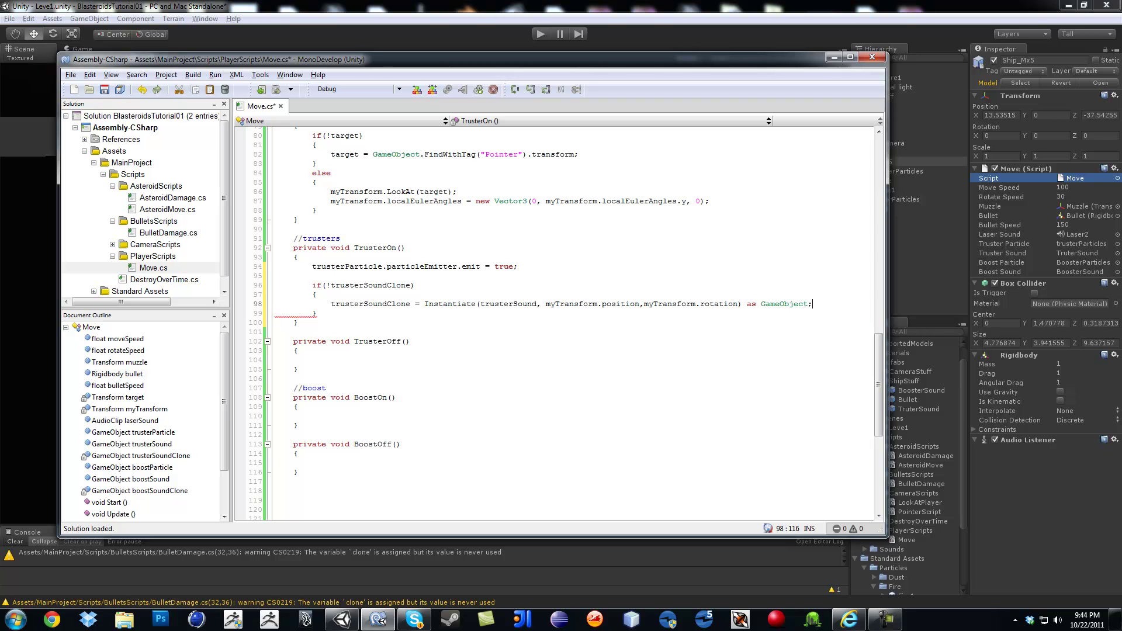
{"action": "key", "text": "Down"}
Add an else branch setting trusterSoundClone.transform.parent = myTransform.
{"action": "key", "text": "Return"}
{"action": "type", "text": "else"}
{"action": "key", "text": "Return"}
{"action": "key", "text": "Return"}
{"action": "type", "text": "{"}
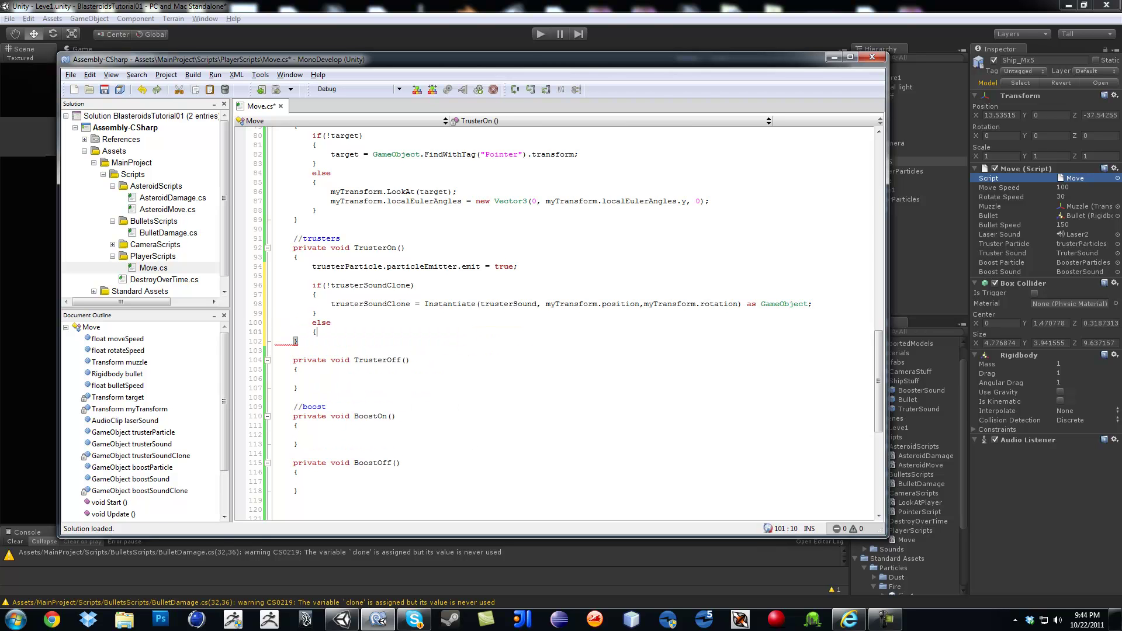
{"action": "key", "text": "Return"}
{"action": "type", "text": "tr"}
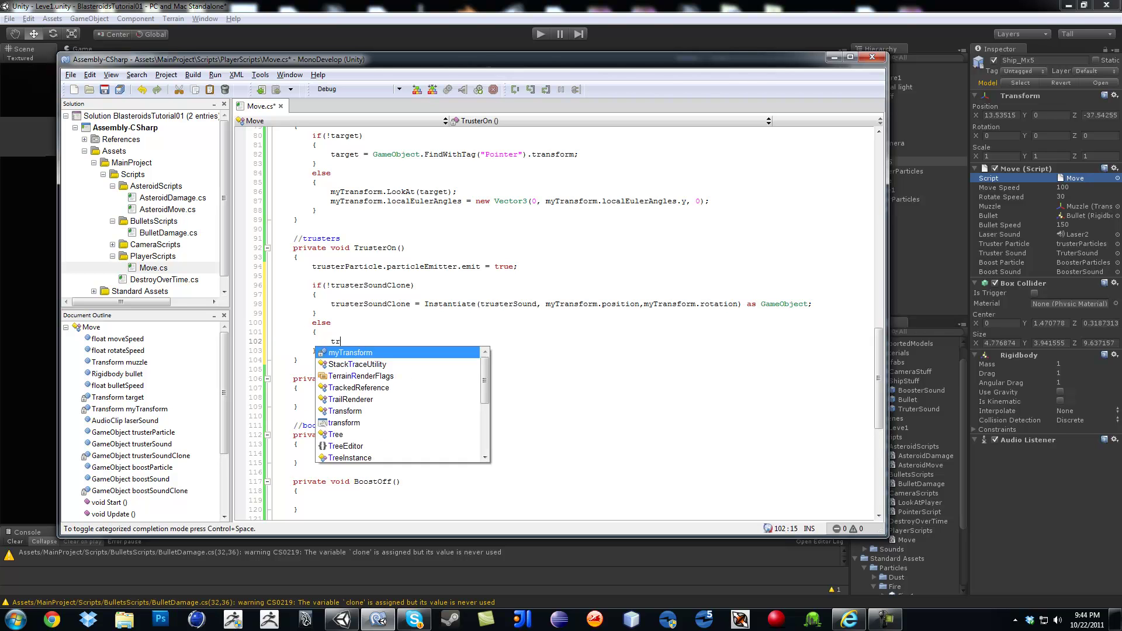
{"action": "type", "text": "u"}
{"action": "key", "text": "Down"}
{"action": "key", "text": "Down"}
{"action": "key", "text": "Down"}
{"action": "key", "text": "Down"}
{"action": "key", "text": "Down"}
{"action": "key", "text": "Down"}
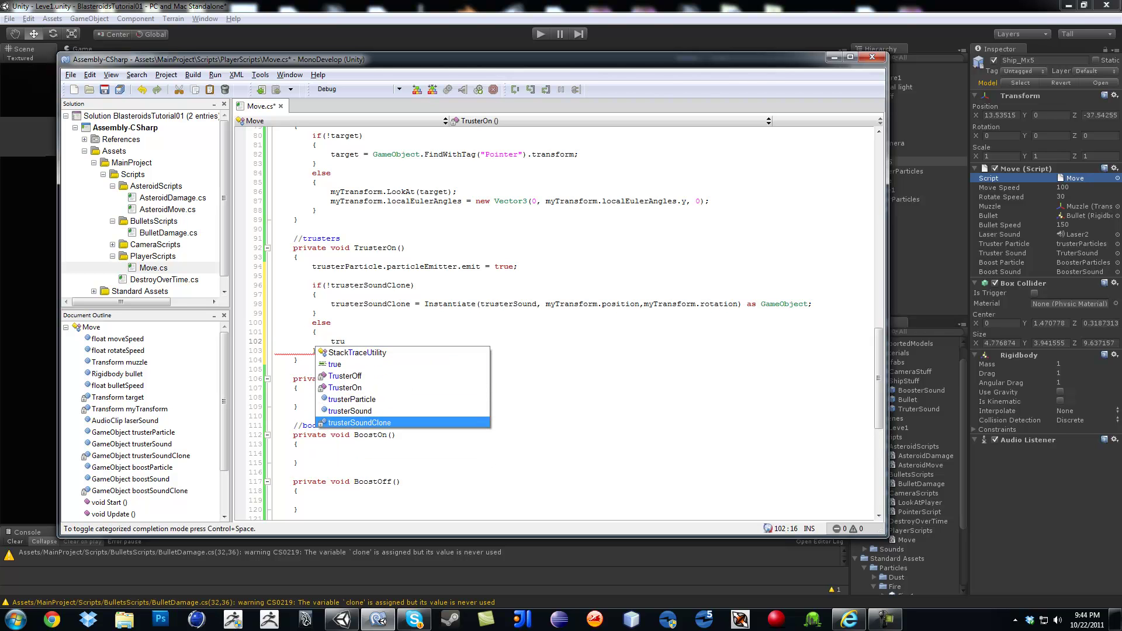
{"action": "key", "text": "Return"}
{"action": "type", "text": ".tr"}
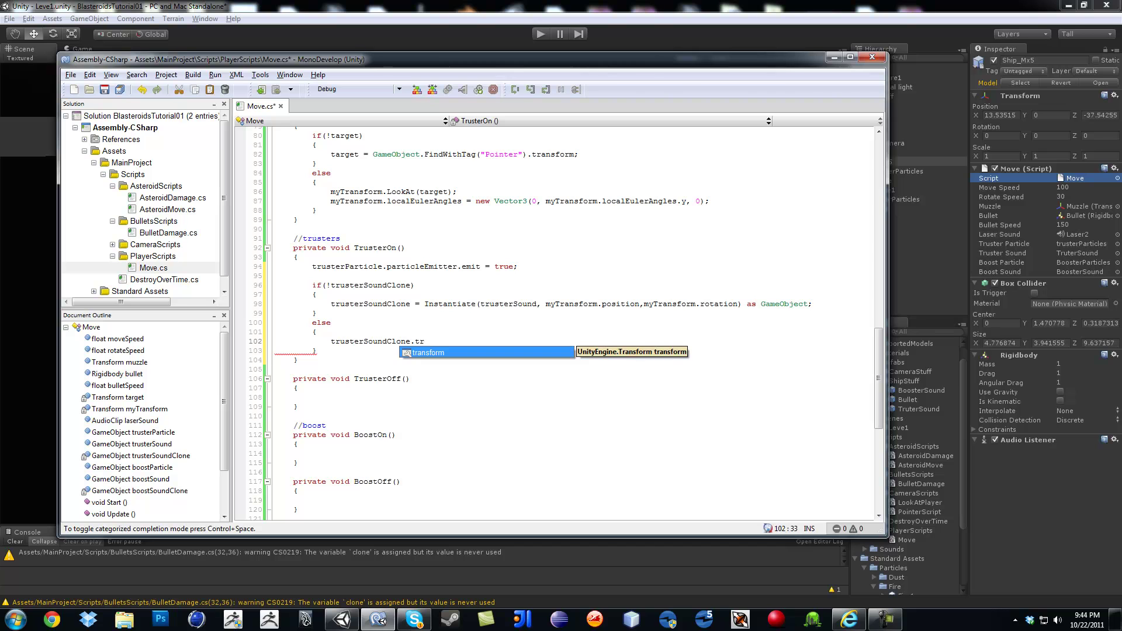
{"action": "key", "text": "Return"}
{"action": "type", "text": ".p"}
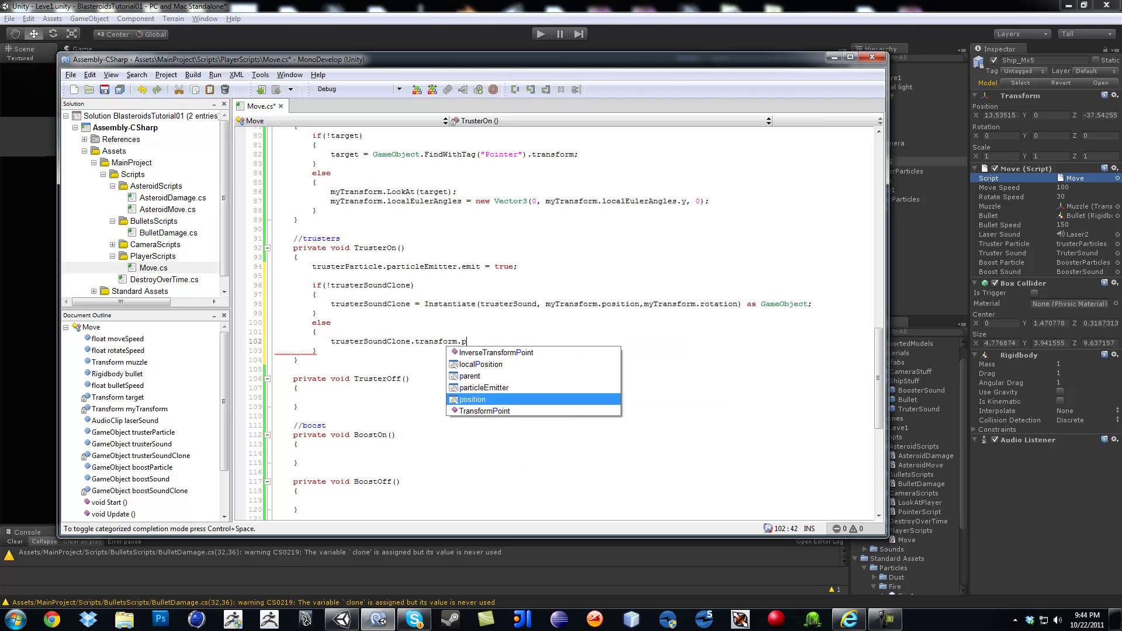
{"action": "key", "text": "Up"}
{"action": "key", "text": "Up"}
{"action": "key", "text": "Return"}
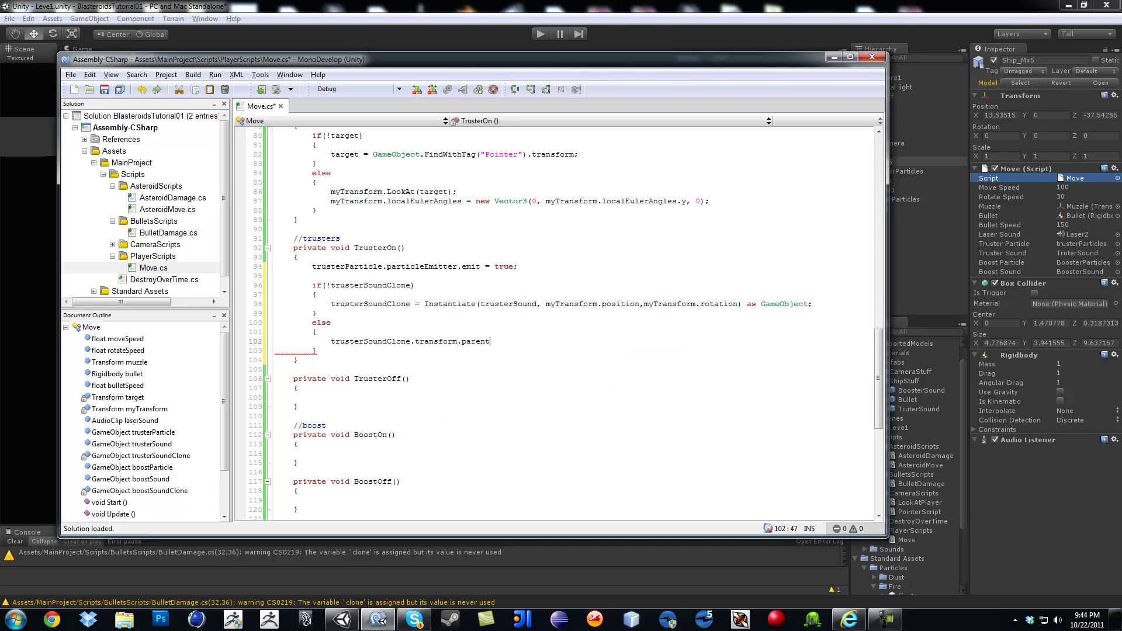
{"action": "type", "text": " = m"}
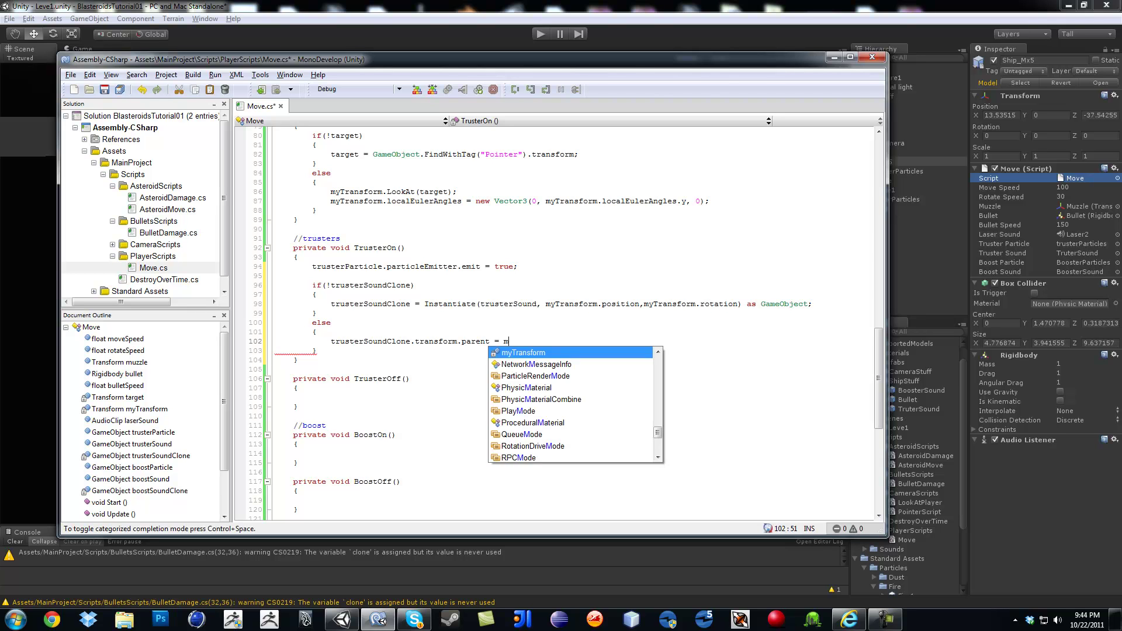
{"action": "type", "text": "yT"}
{"action": "key", "text": "Return"}
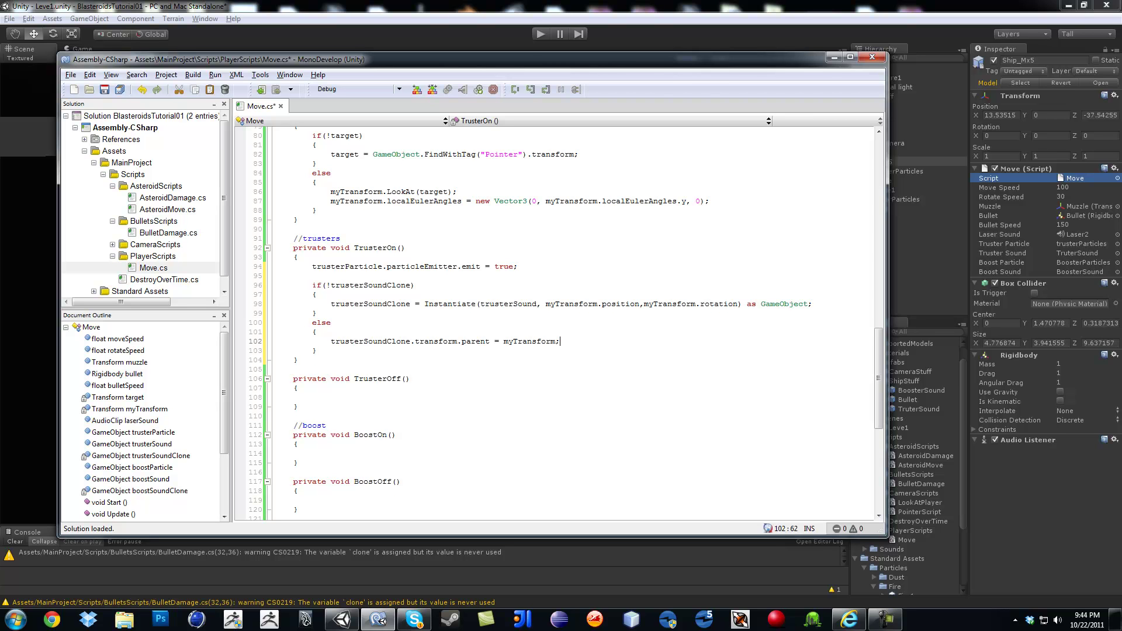
Set trusterSoundClone.transform.position = myTransform.position, then save Move.cs.
{"action": "key", "text": "Return"}
{"action": "type", "text": "true"}
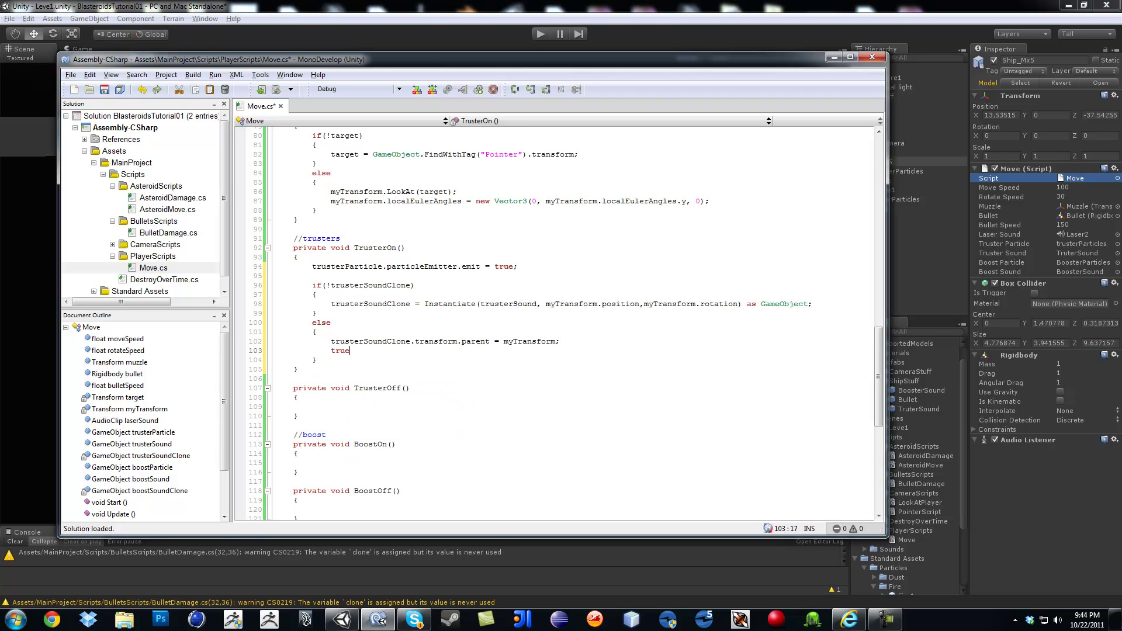
{"action": "type", "text": "ru"}
{"action": "key", "text": "Down"}
{"action": "key", "text": "Down"}
{"action": "key", "text": "Down"}
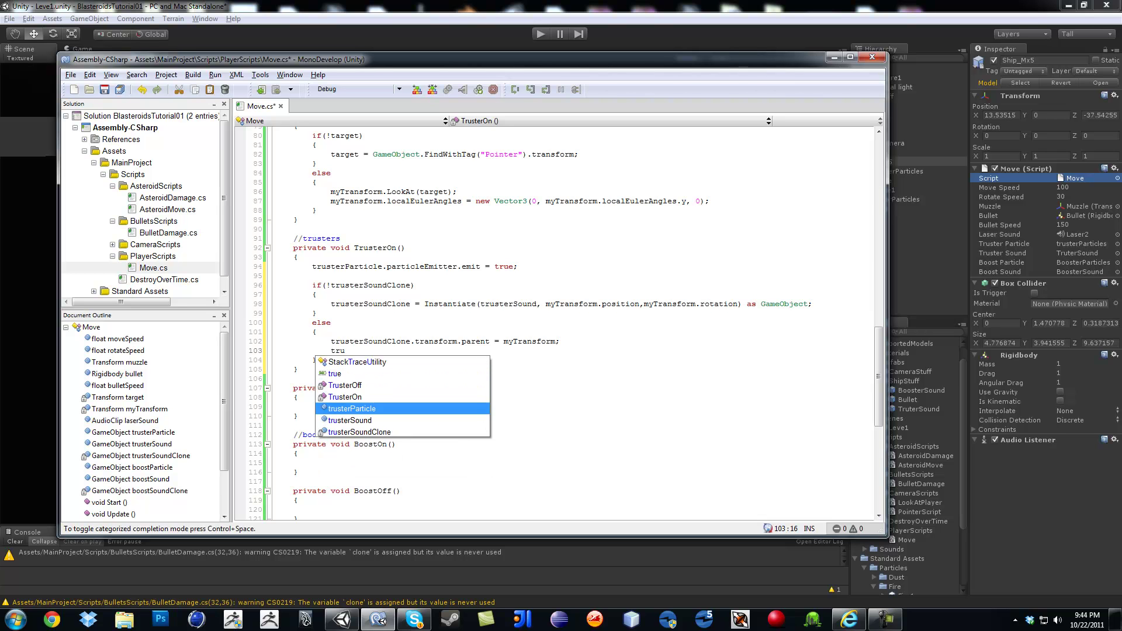
{"action": "key", "text": "Down"}
{"action": "key", "text": "Down"}
{"action": "key", "text": "Return"}
{"action": "type", "text": ".tr"}
{"action": "key", "text": "Return"}
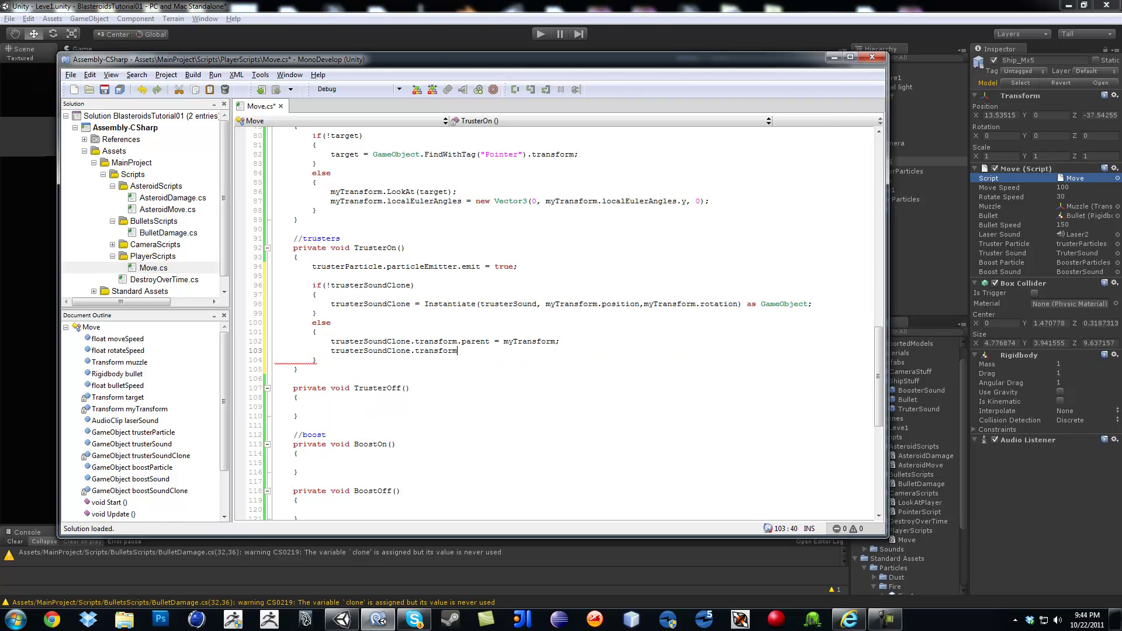
{"action": "type", "text": ".po"}
{"action": "key", "text": "Return"}
{"action": "type", "text": "my"}
{"action": "key", "text": "Return"}
{"action": "type", "text": "."}
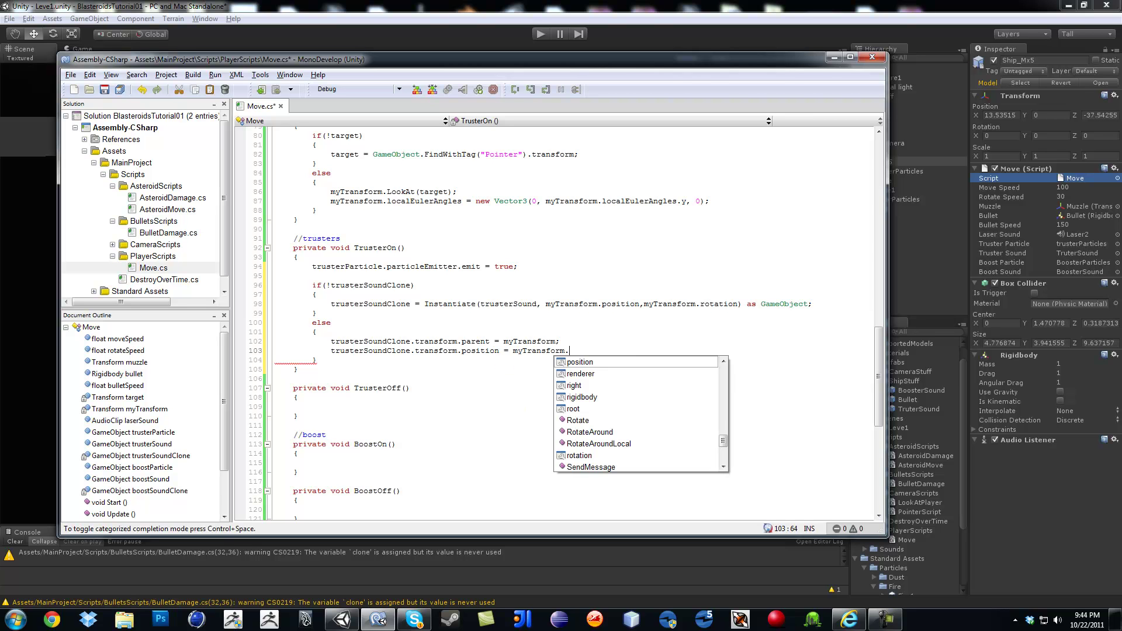
{"action": "type", "text": "p"}
{"action": "key", "text": "Return"}
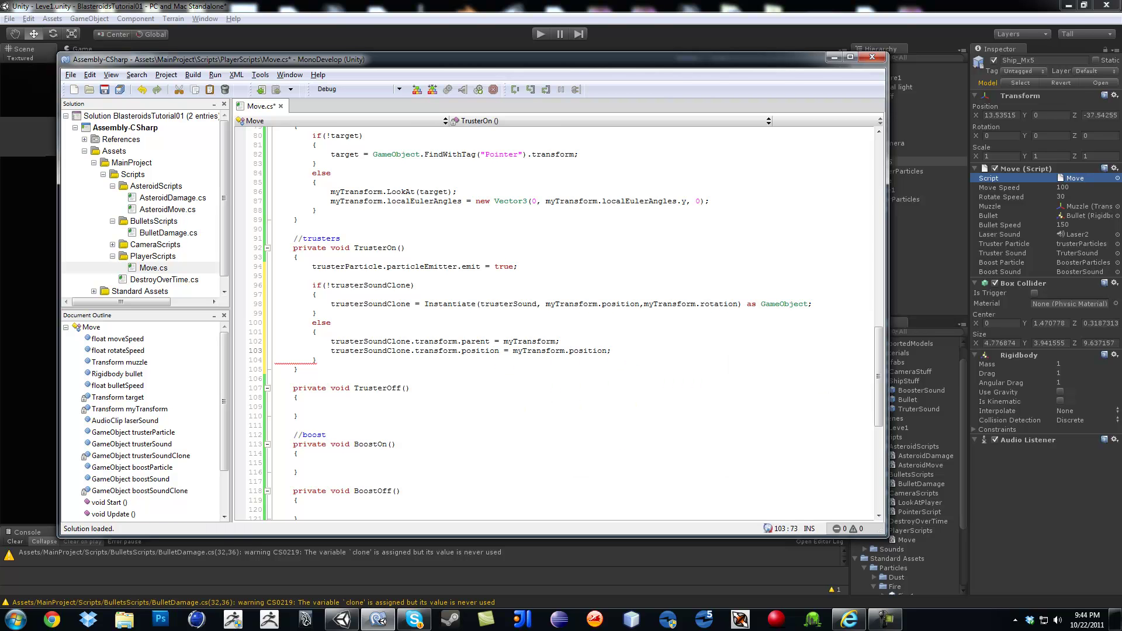
{"action": "key", "text": "ctrl+s"}
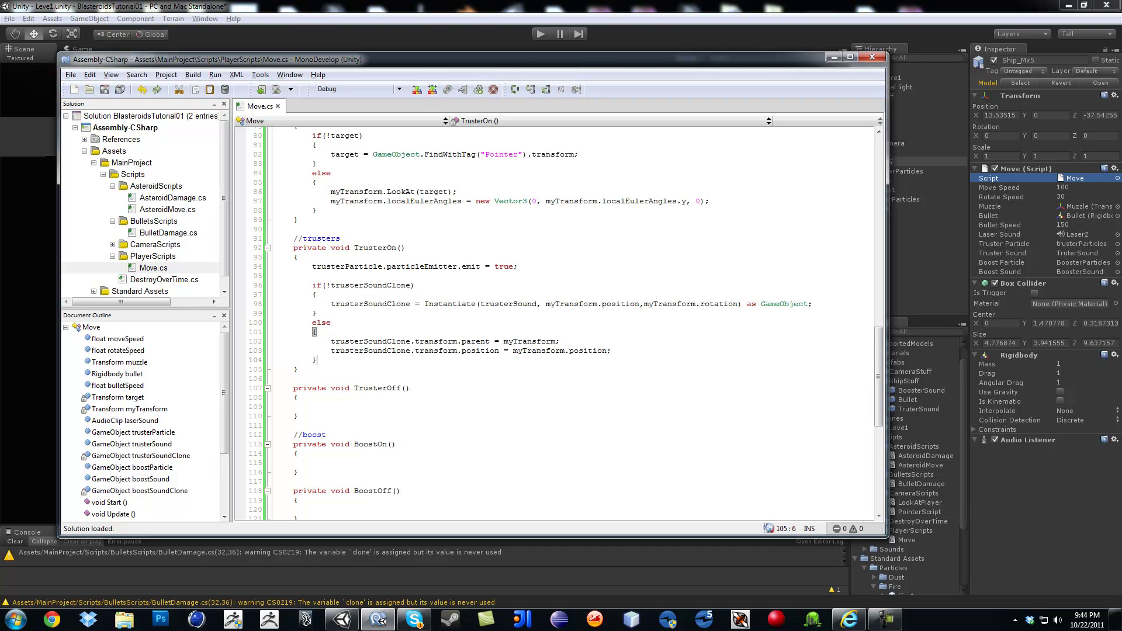
Write boostParticle.particleEmitter.emit = true; in the empty BoostOn body.
{"action": "key", "text": "Down"}
{"action": "key", "text": "Down"}
{"action": "key", "text": "Down"}
{"action": "key", "text": "Down"}
{"action": "type", "text": "bu"}
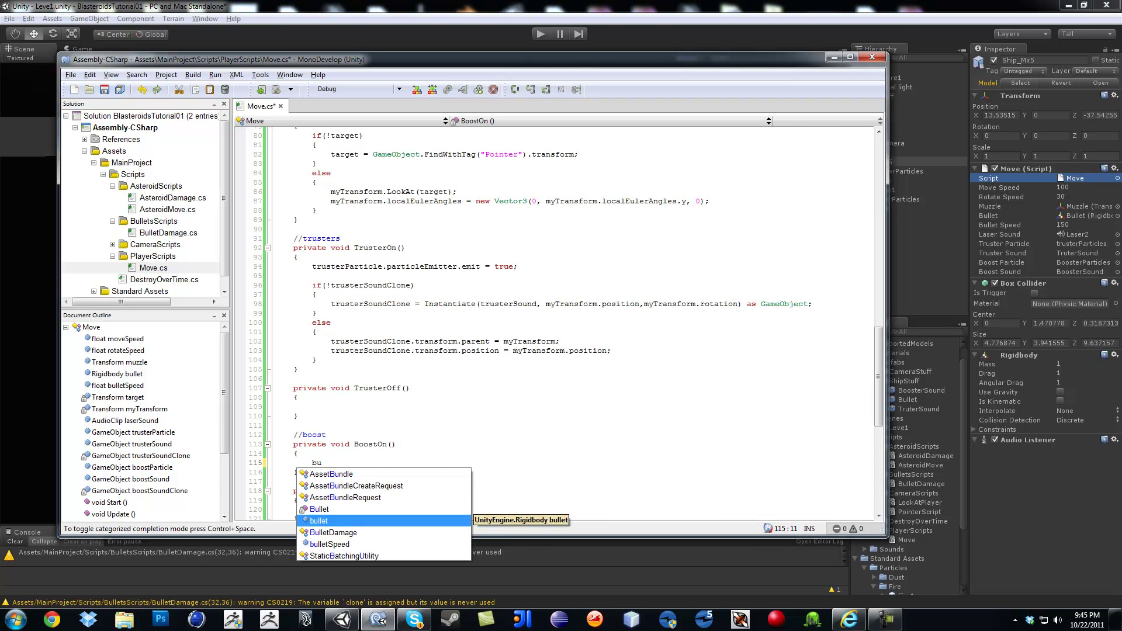
{"action": "key", "text": "Up"}
{"action": "key", "text": "Down"}
{"action": "key", "text": "BackSpace"}
{"action": "type", "text": "o"}
{"action": "key", "text": "Down"}
{"action": "key", "text": "Down"}
{"action": "key", "text": "Down"}
{"action": "key", "text": "Down"}
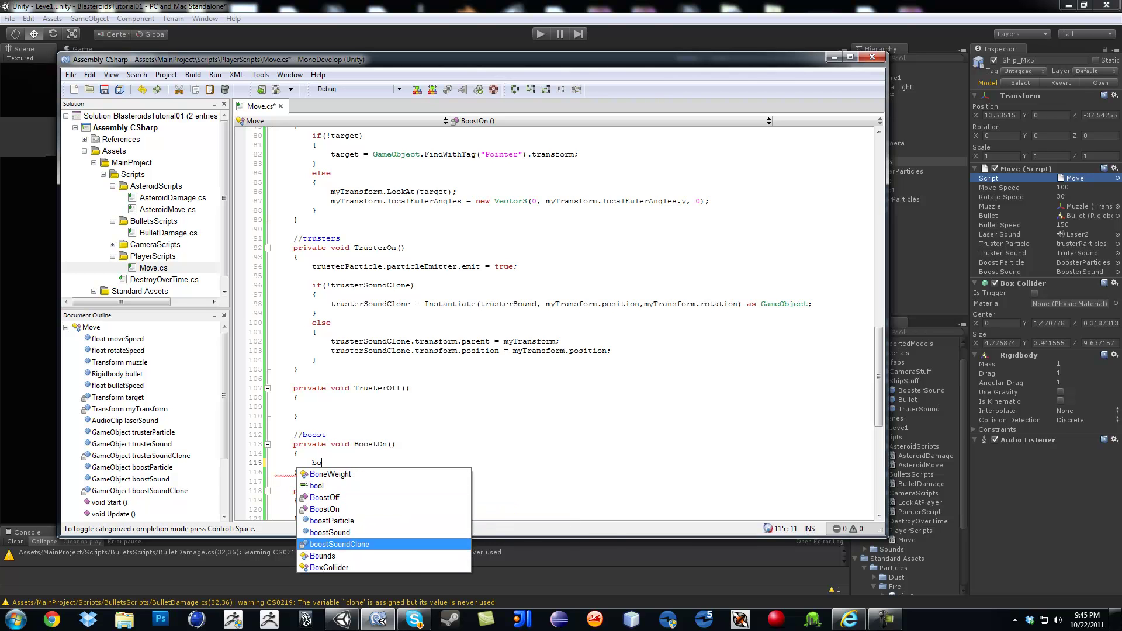
{"action": "key", "text": "Up"}
{"action": "key", "text": "Up"}
{"action": "key", "text": "Return"}
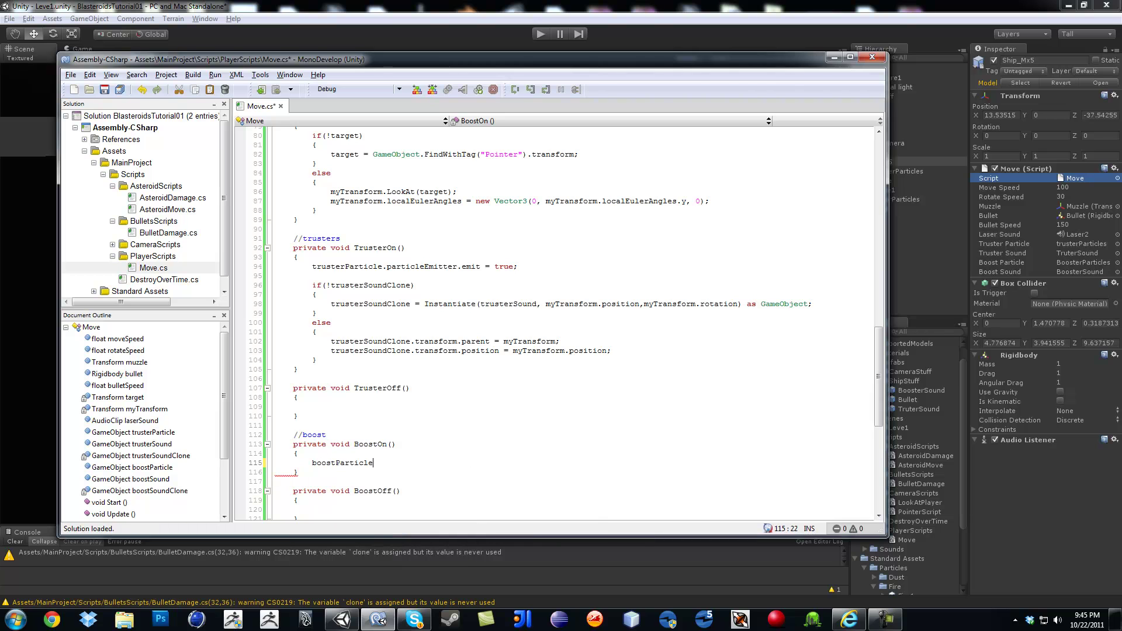
{"action": "type", "text": ".p"}
{"action": "key", "text": "Return"}
{"action": "type", "text": ".e"}
{"action": "key", "text": "Up"}
{"action": "key", "text": "Up"}
{"action": "key", "text": "Up"}
{"action": "key", "text": "Up"}
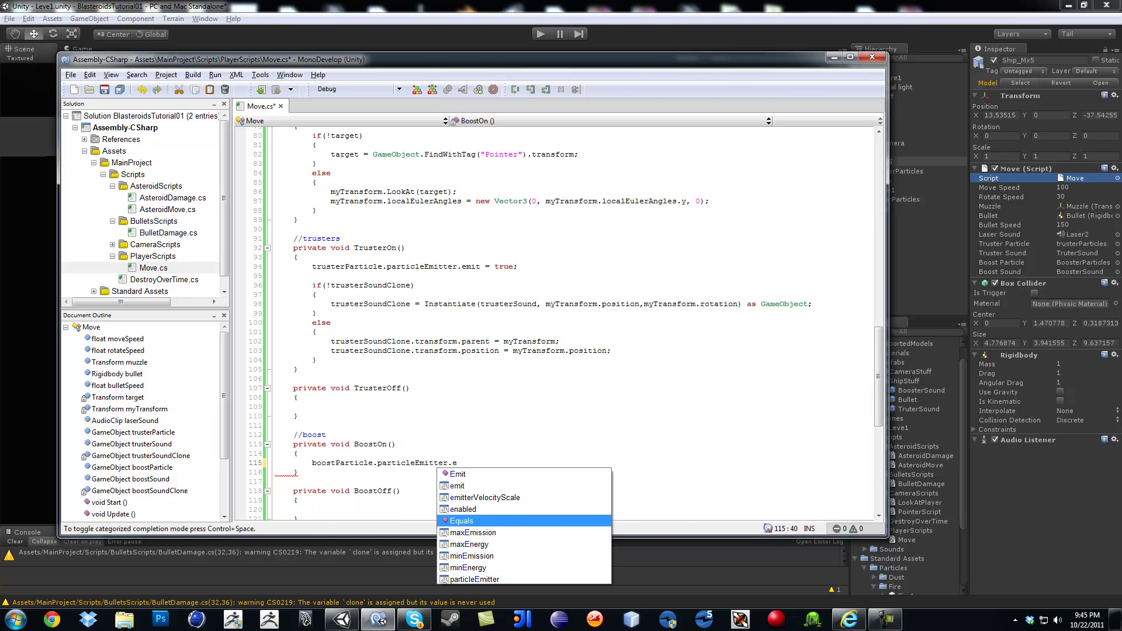
{"action": "key", "text": "Up"}
{"action": "key", "text": "Up"}
{"action": "key", "text": "Up"}
{"action": "key", "text": "Return"}
{"action": "type", "text": "= t"}
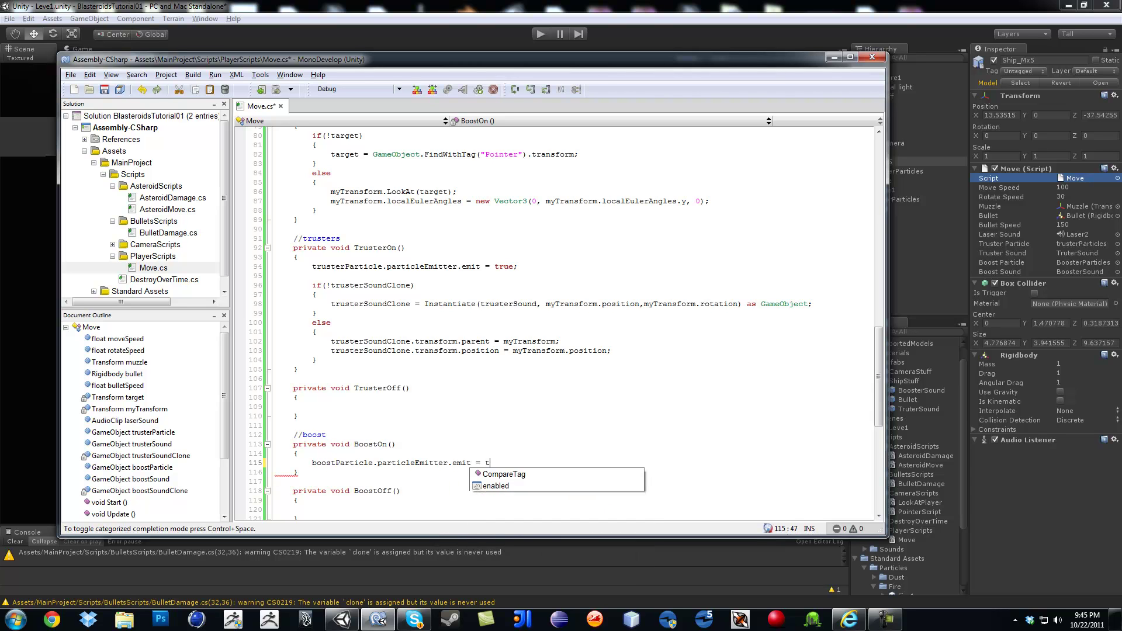
{"action": "type", "text": "rue;"}
{"action": "key", "text": "Return"}
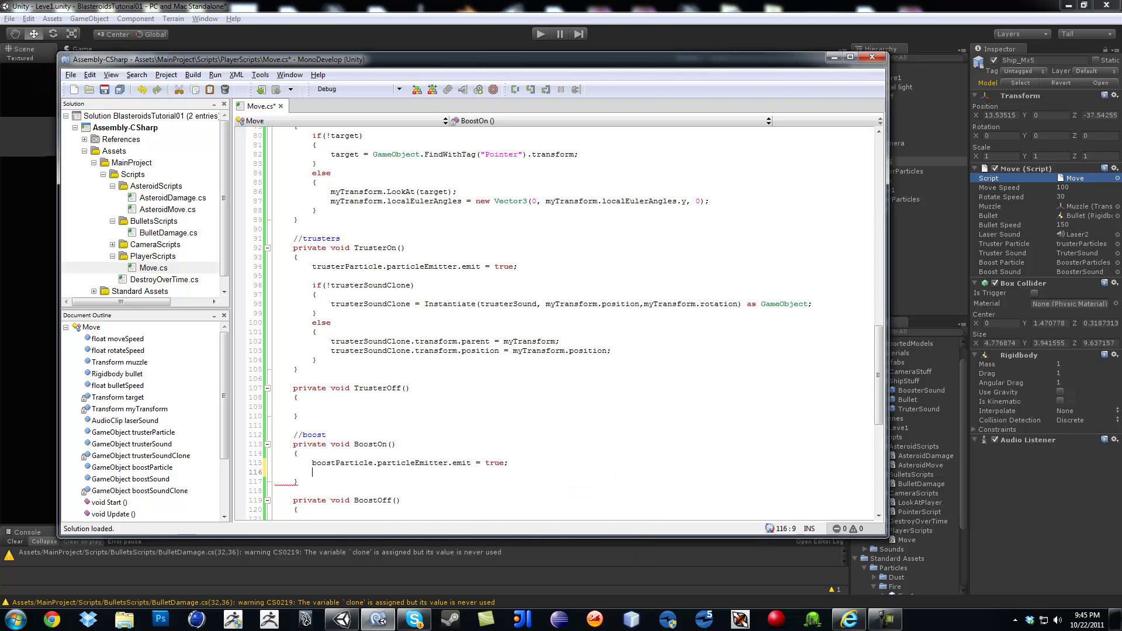
Add if (!boostSoundClone) assigning Instantiate(boostParticle, myTransform.position, myTransform.rotation) as GameObject.
{"action": "key", "text": "Return"}
{"action": "type", "text": "if("}
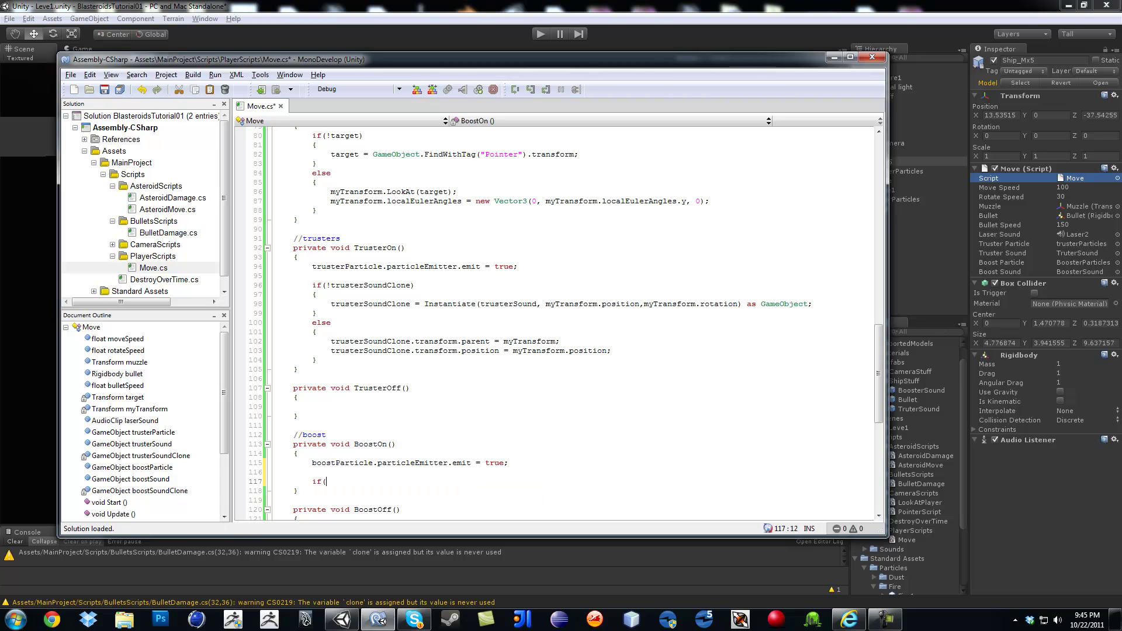
{"action": "type", "text": "!bo"}
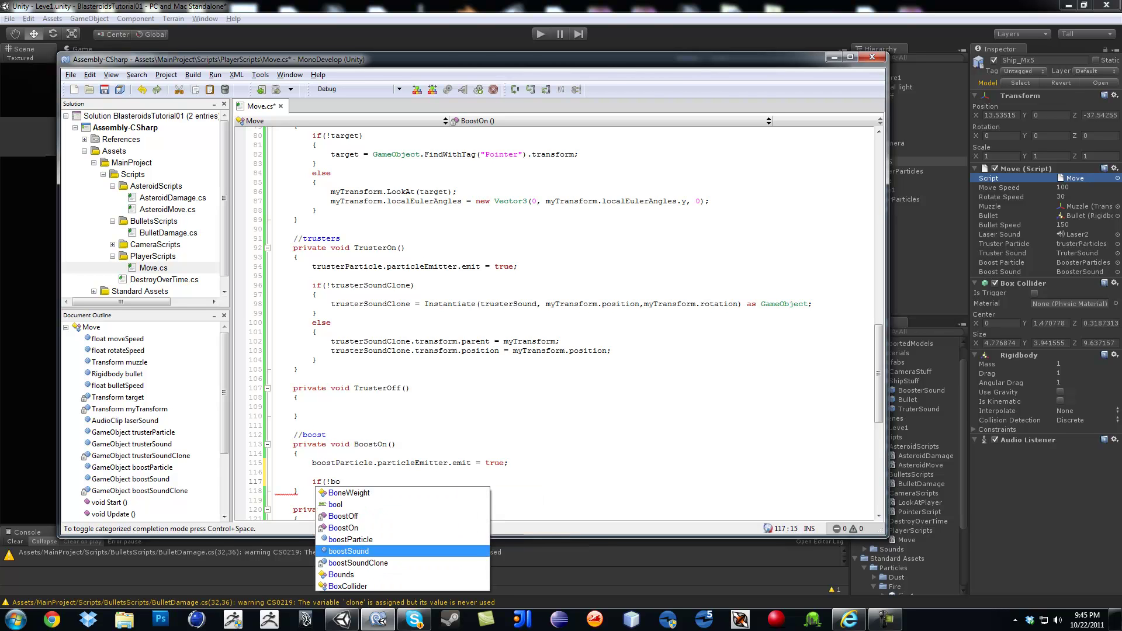
{"action": "type", "text": "ostSoundClone)"}
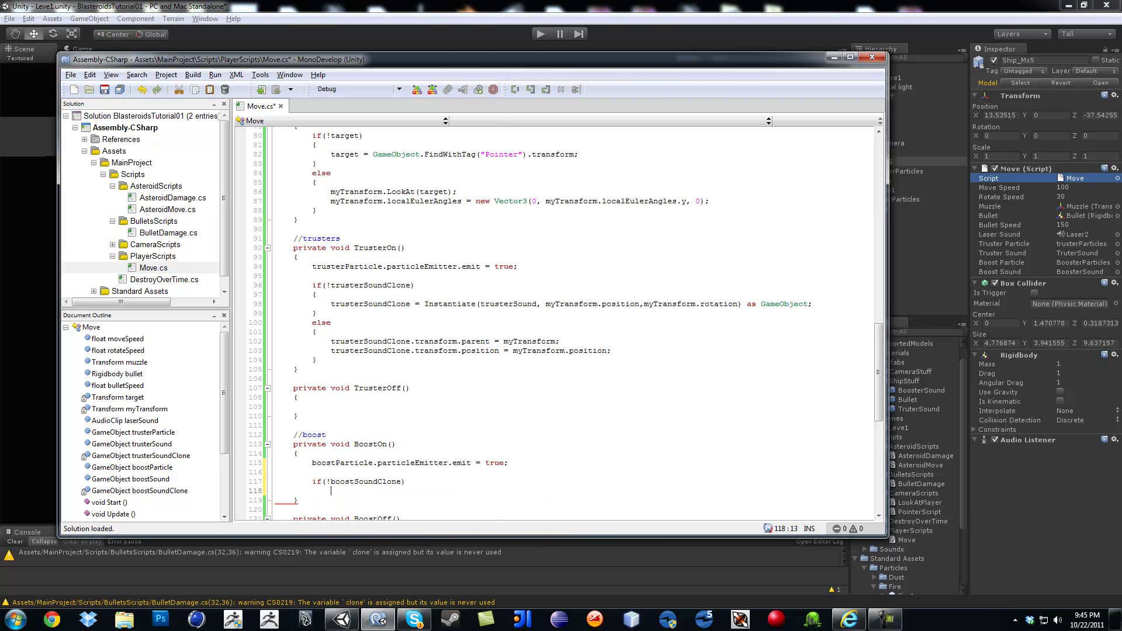
{"action": "key", "text": "Return"}
{"action": "type", "text": "{"}
{"action": "type", "text": "b"}
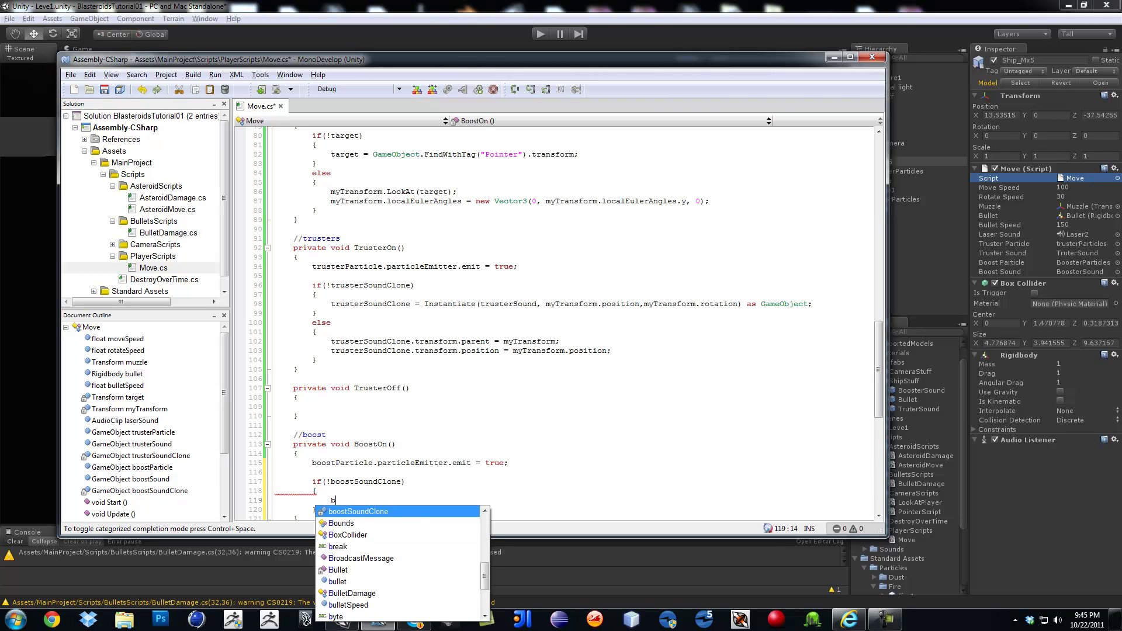
{"action": "type", "text": "oo"}
{"action": "key", "text": "Down"}
{"action": "key", "text": "Down"}
{"action": "key", "text": "Down"}
{"action": "key", "text": "Down"}
{"action": "key", "text": "Down"}
{"action": "key", "text": "Return"}
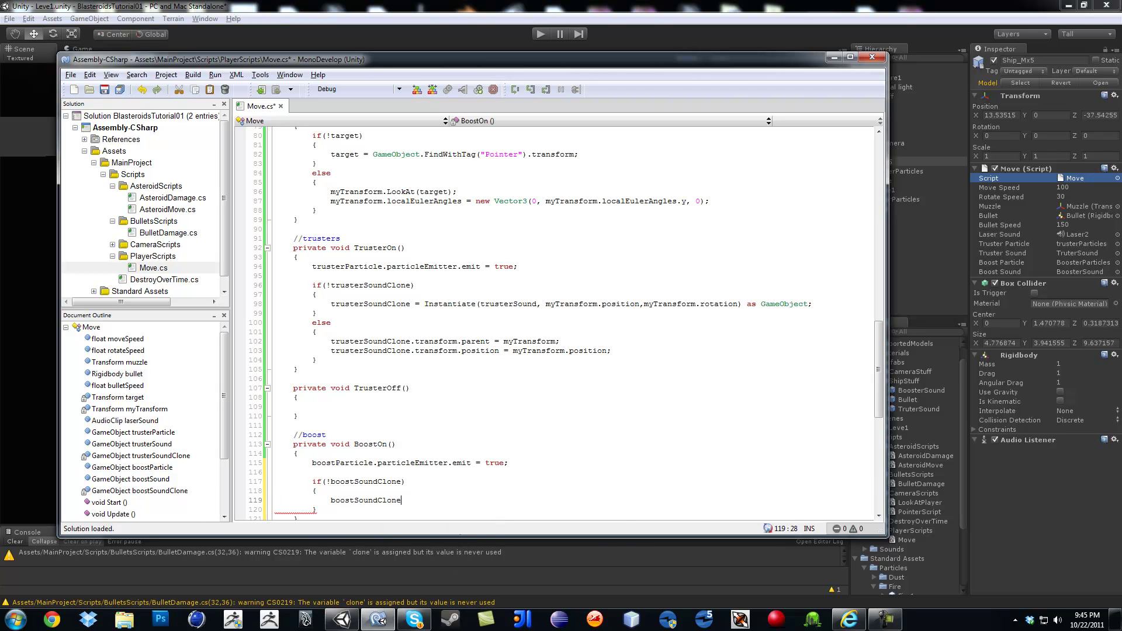
{"action": "type", "text": "  = Inst"}
{"action": "key", "text": "Return"}
{"action": "type", "text": "("}
{"action": "type", "text": "b"}
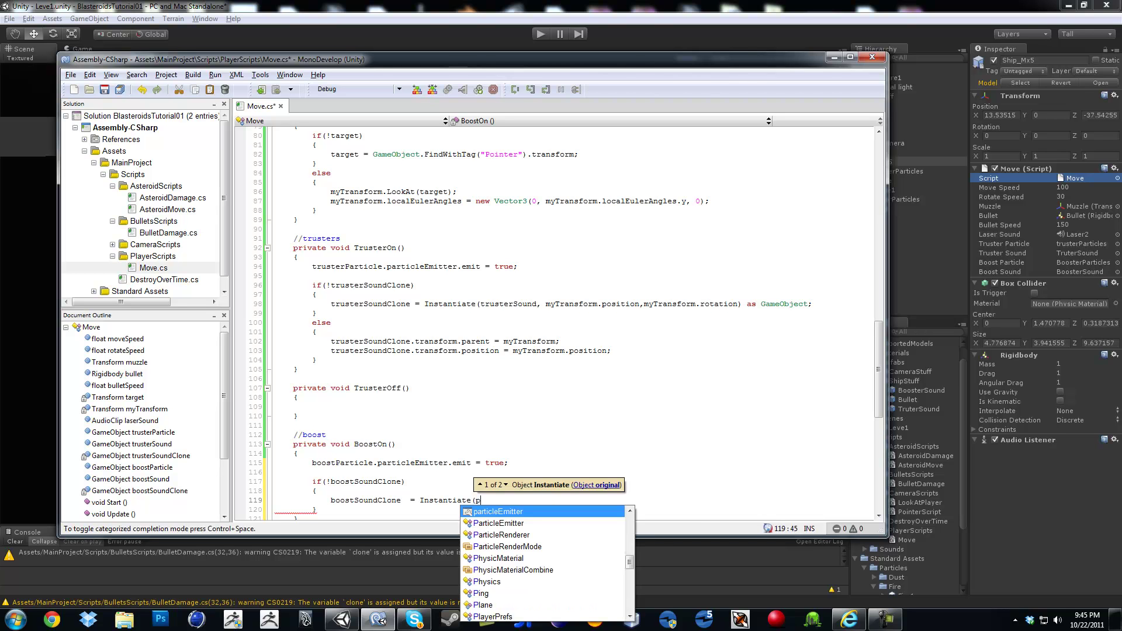
{"action": "type", "text": "o"}
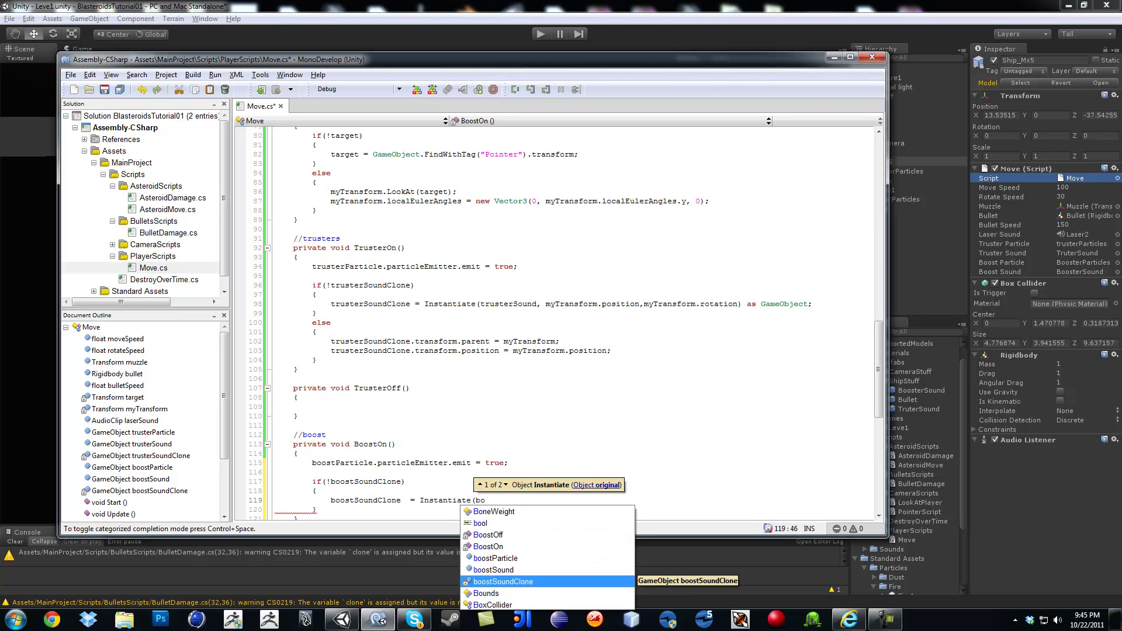
{"action": "key", "text": "Up"}
{"action": "key", "text": "Up"}
{"action": "key", "text": "Return"}
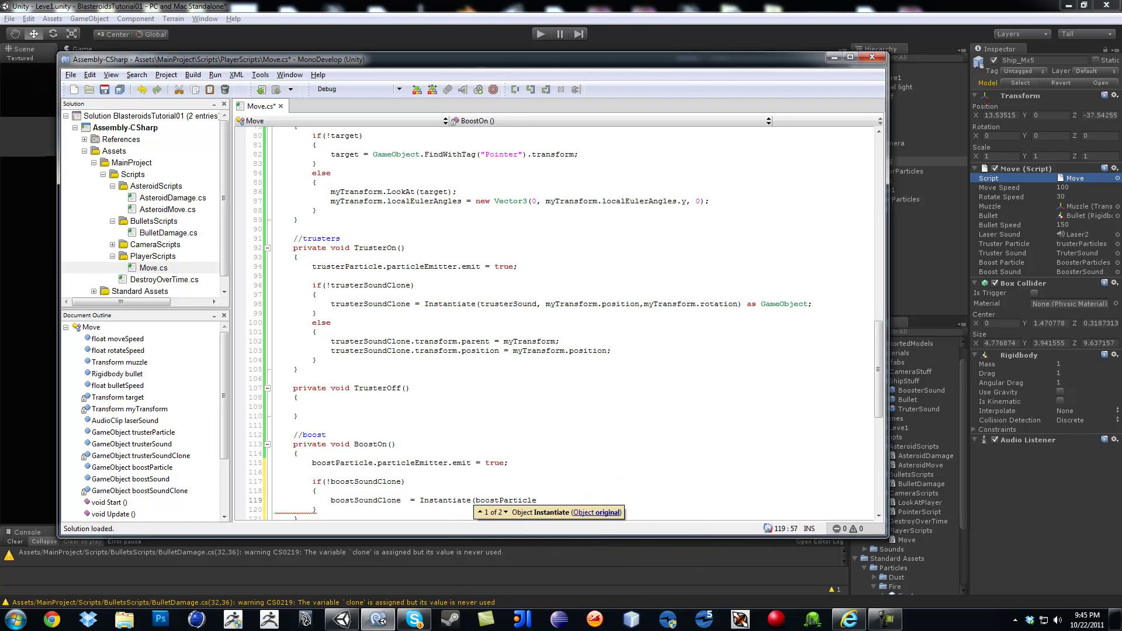
{"action": "type", "text": ",myTransform."}
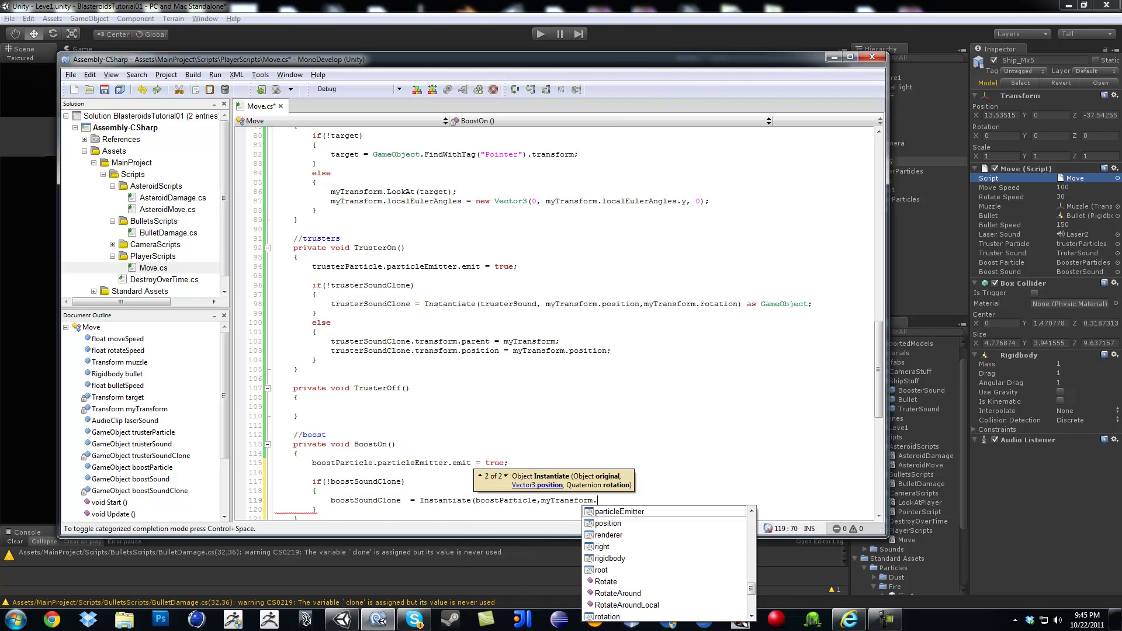
{"action": "type", "text": "po"}
{"action": "key", "text": "Return"}
{"action": "type", "text": ",m"}
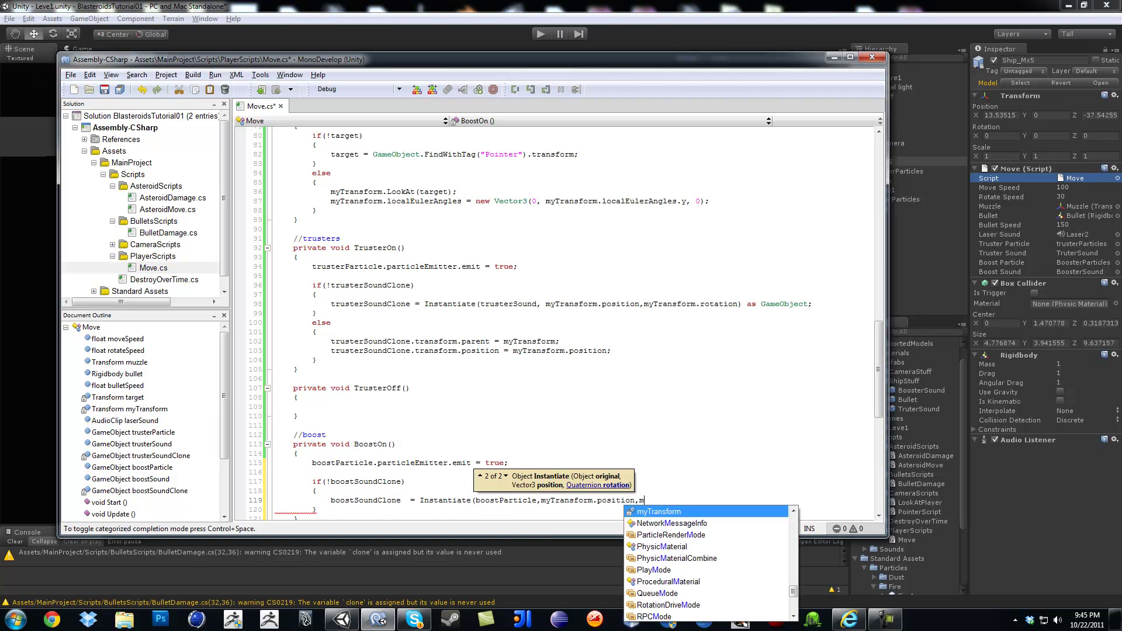
{"action": "key", "text": "Return"}
{"action": "type", "text": ".rot"}
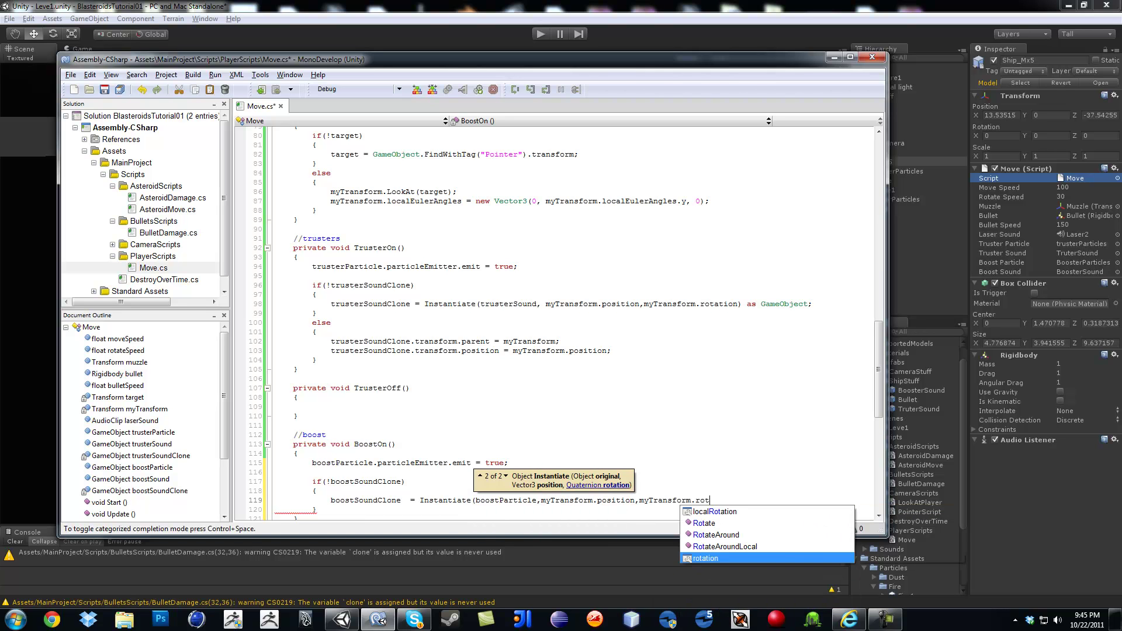
{"action": "key", "text": "Return"}
{"action": "type", "text": ")"}
{"action": "type", "text": " G"}
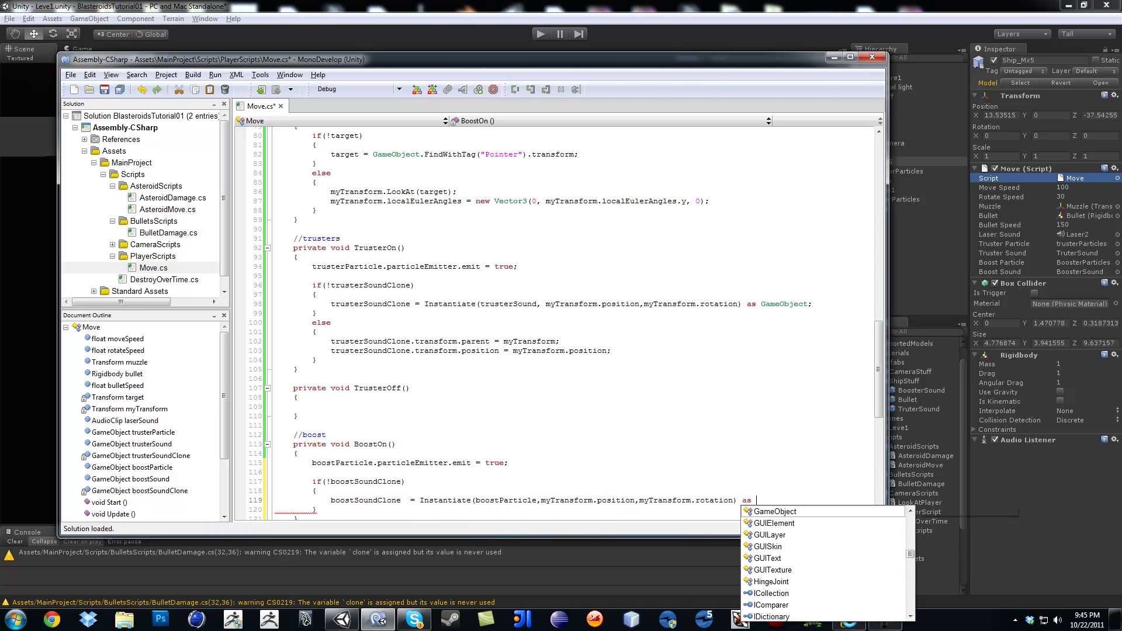
{"action": "key", "text": "Return"}
{"action": "type", "text": ";"}
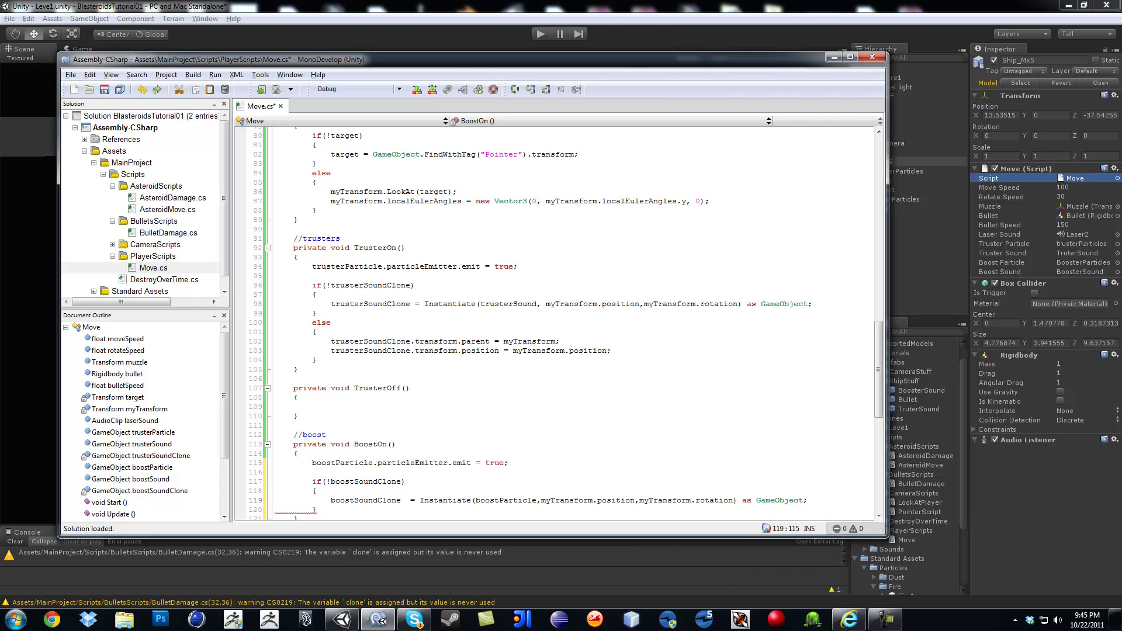
{"action": "key", "text": "Down"}
Add an else block setting boostSoundClone.transform.parent = myTransform.
{"action": "key", "text": "Return"}
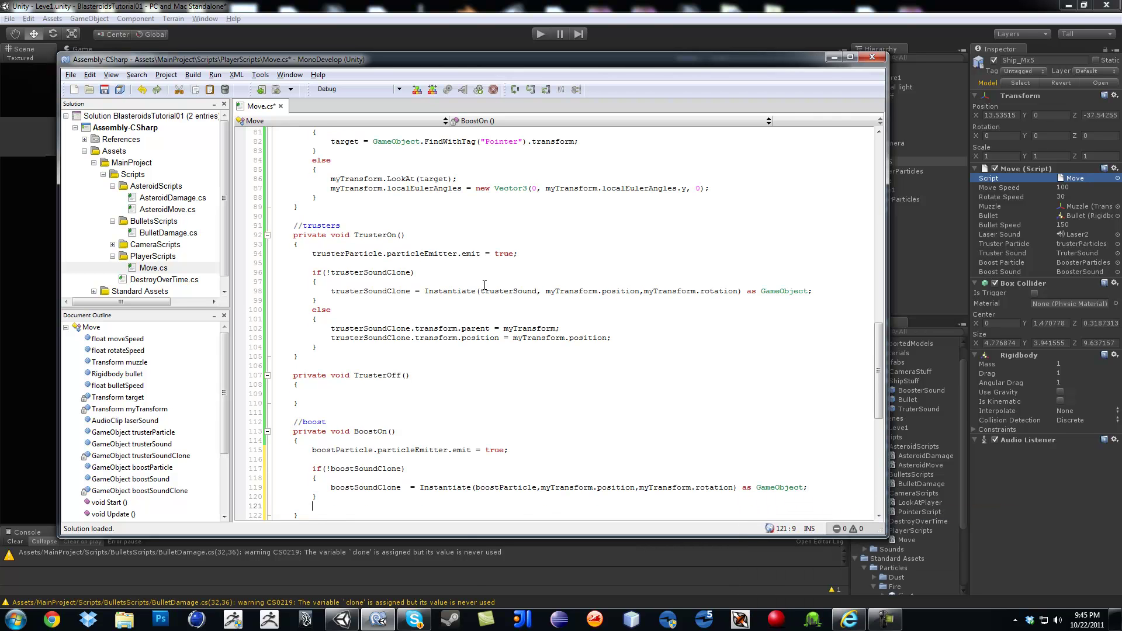
{"action": "type", "text": "else"}
{"action": "key", "text": "Return"}
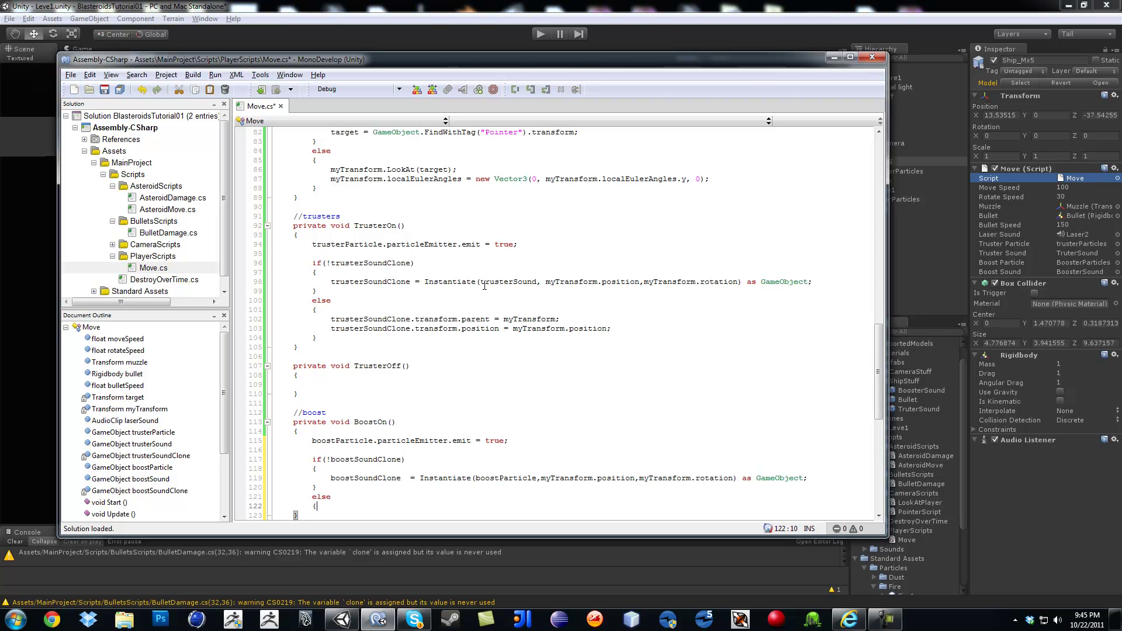
{"action": "type", "text": "{"}
{"action": "key", "text": "Return"}
{"action": "type", "text": "}"}
{"action": "key", "text": "Up"}
{"action": "key", "text": "Return"}
{"action": "type", "text": "boo"}
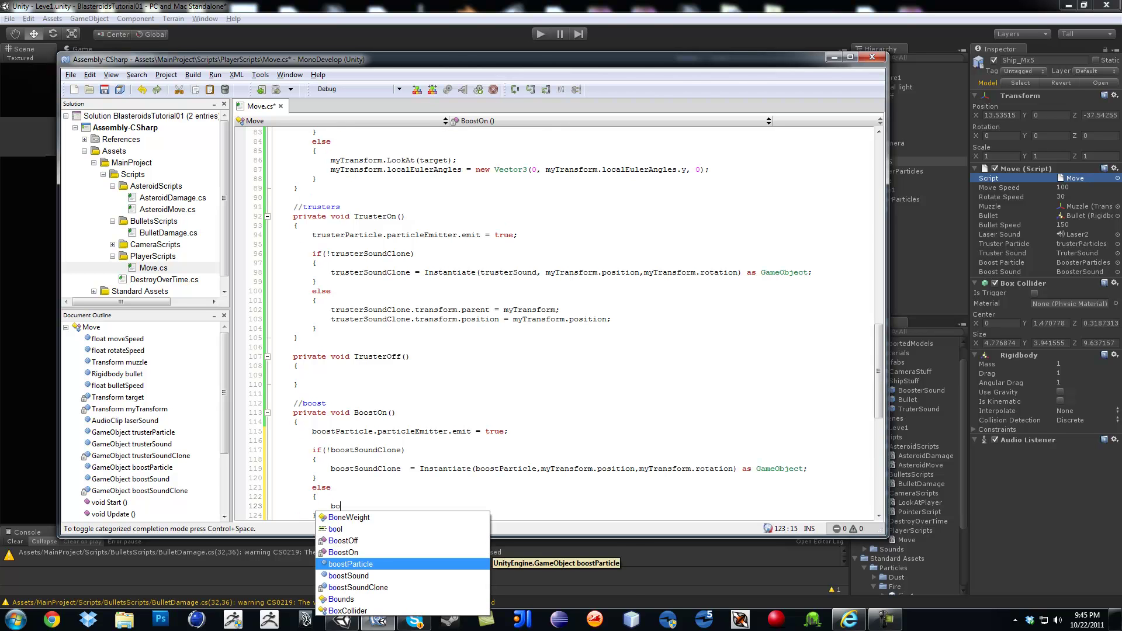
{"action": "key", "text": "Down"}
{"action": "key", "text": "Down"}
{"action": "key", "text": "Return"}
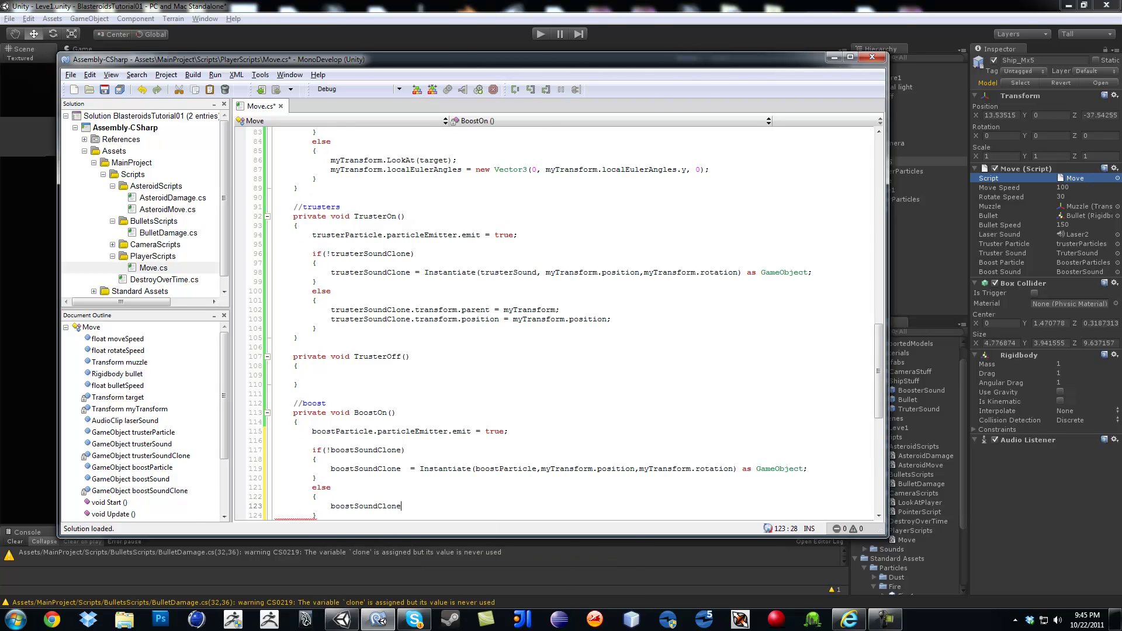
{"action": "type", "text": ".tr"}
{"action": "key", "text": "Return"}
{"action": "type", "text": ".pa"}
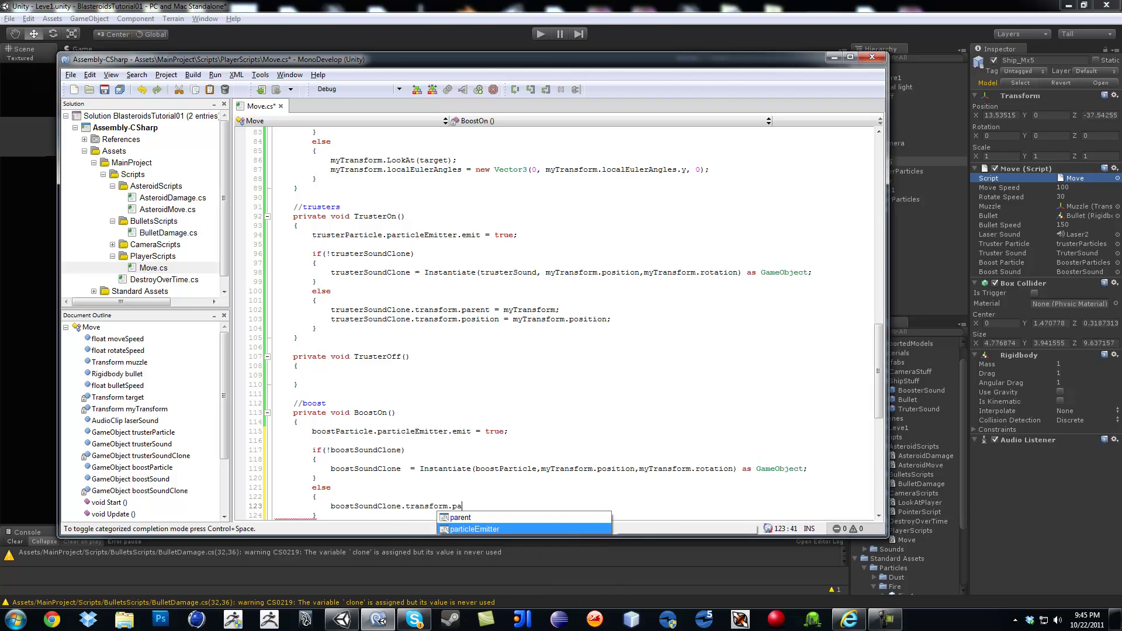
{"action": "key", "text": "Up"}
{"action": "key", "text": "Return"}
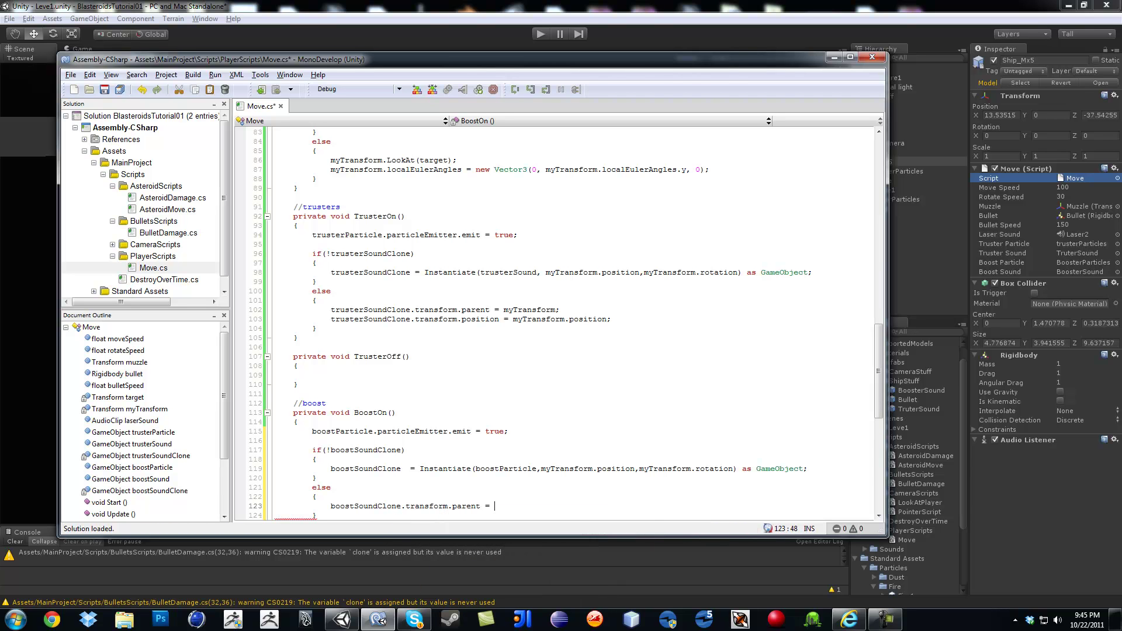
{"action": "type", "text": "my"}
{"action": "key", "text": "Return"}
{"action": "type", "text": ";"}
Set boostSoundClone.transform.position = myTransform.position, then save Move.cs.
{"action": "key", "text": "Return"}
{"action": "type", "text": "bo"}
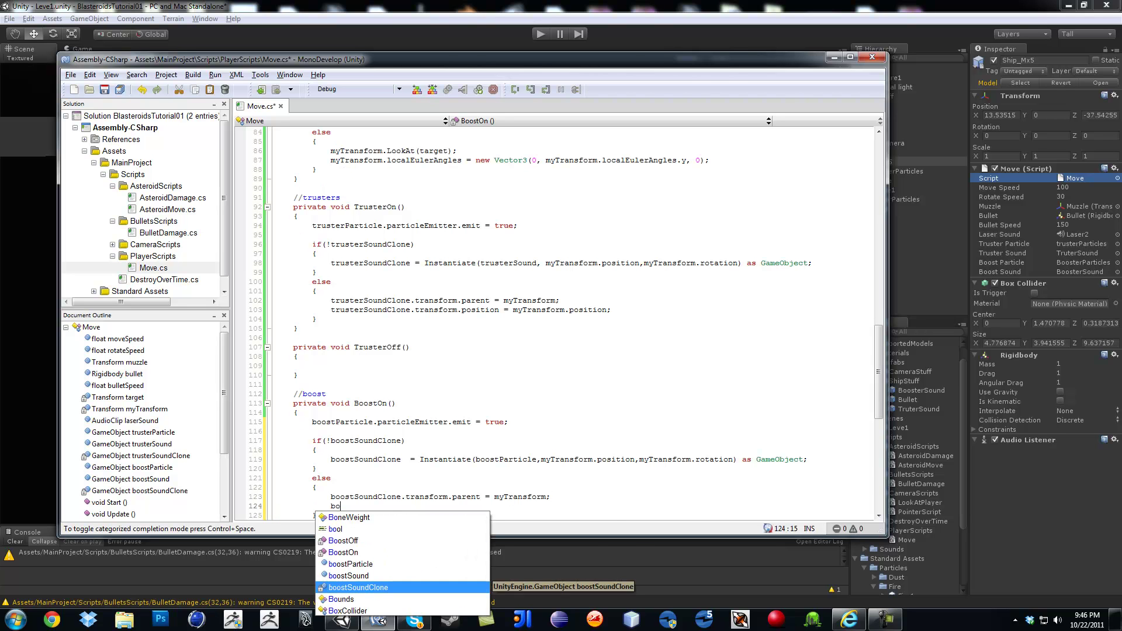
{"action": "key", "text": "Return"}
{"action": "type", "text": "."}
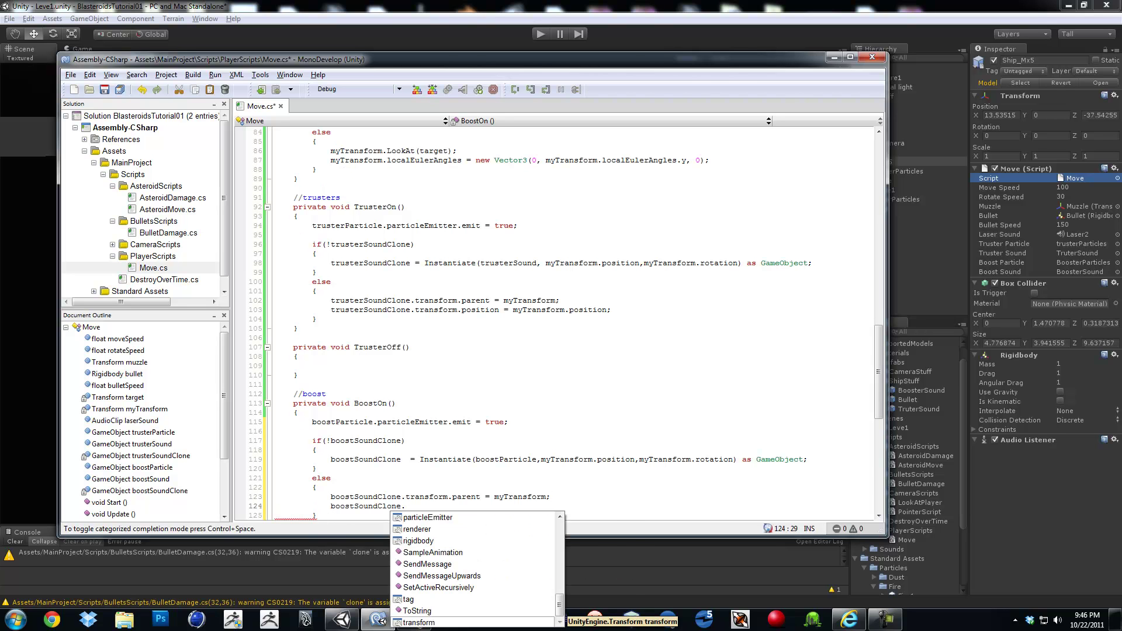
{"action": "type", "text": "tr"}
{"action": "key", "text": "Return"}
{"action": "type", "text": ".po"}
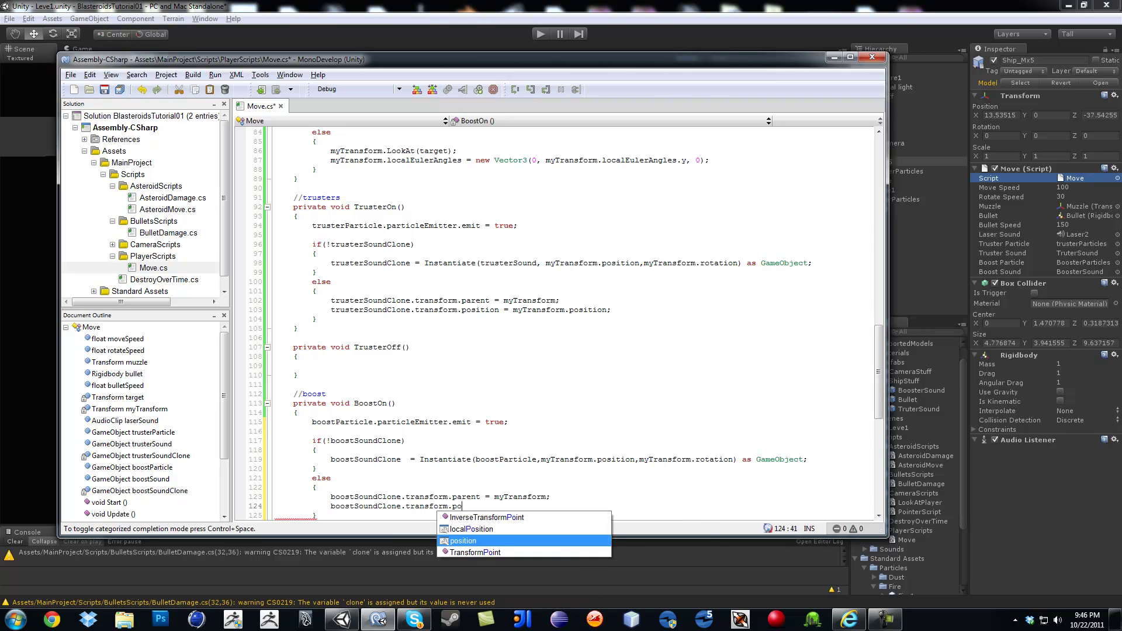
{"action": "key", "text": "Return"}
{"action": "type", "text": "= my"}
{"action": "key", "text": "Return"}
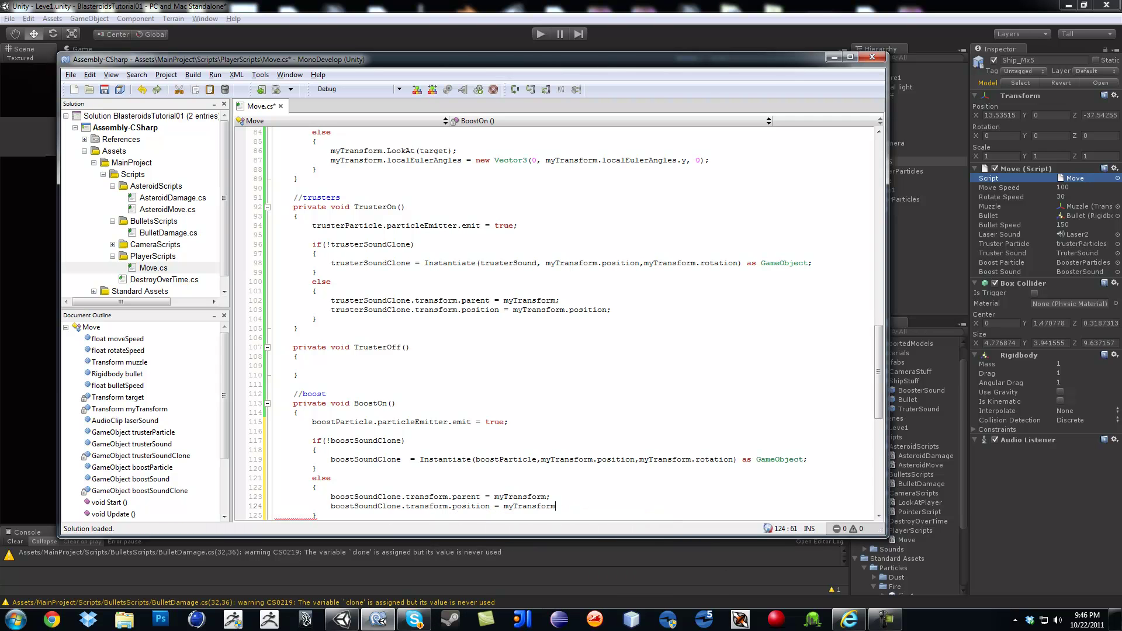
{"action": "type", "text": ".po"}
{"action": "key", "text": "Return"}
{"action": "type", "text": ";"}
{"action": "key", "text": "Up"}
{"action": "key", "text": "ctrl+s"}
Write trusterParticle.particleEmitter.emit = false; in the TrusterOff body.
{"action": "key", "text": "Up"}
{"action": "key", "text": "Up"}
{"action": "key", "text": "Up"}
{"action": "key", "text": "Up"}
{"action": "key", "text": "Up"}
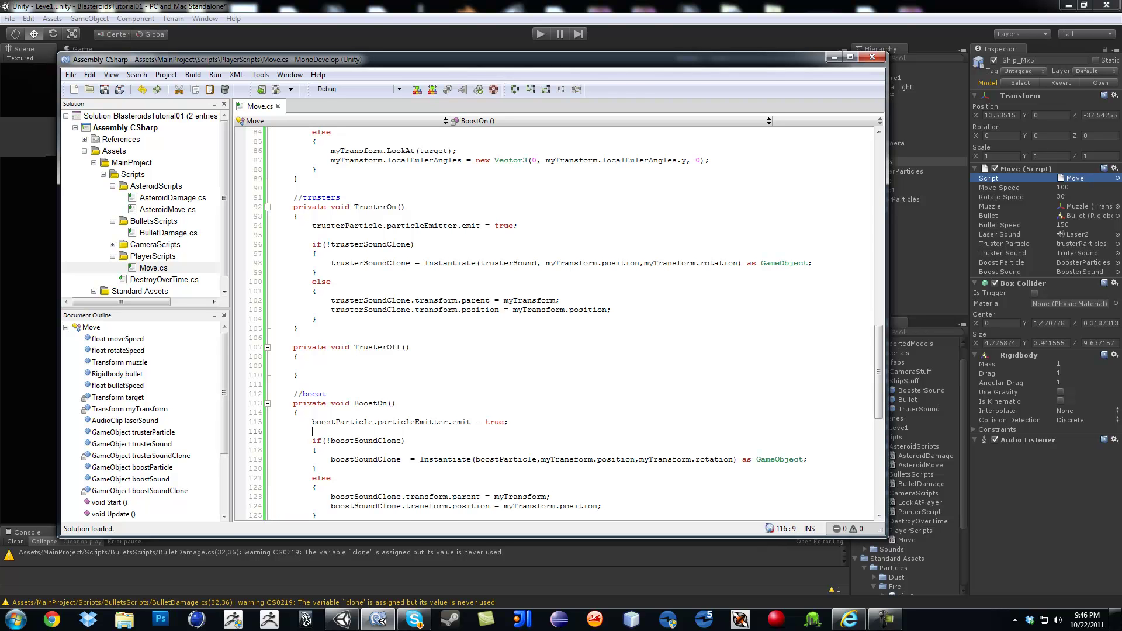
{"action": "key", "text": "Up"}
{"action": "key", "text": "Up"}
{"action": "key", "text": "Up"}
{"action": "key", "text": "Up"}
{"action": "key", "text": "Up"}
{"action": "key", "text": "Up"}
{"action": "type", "text": "tru"}
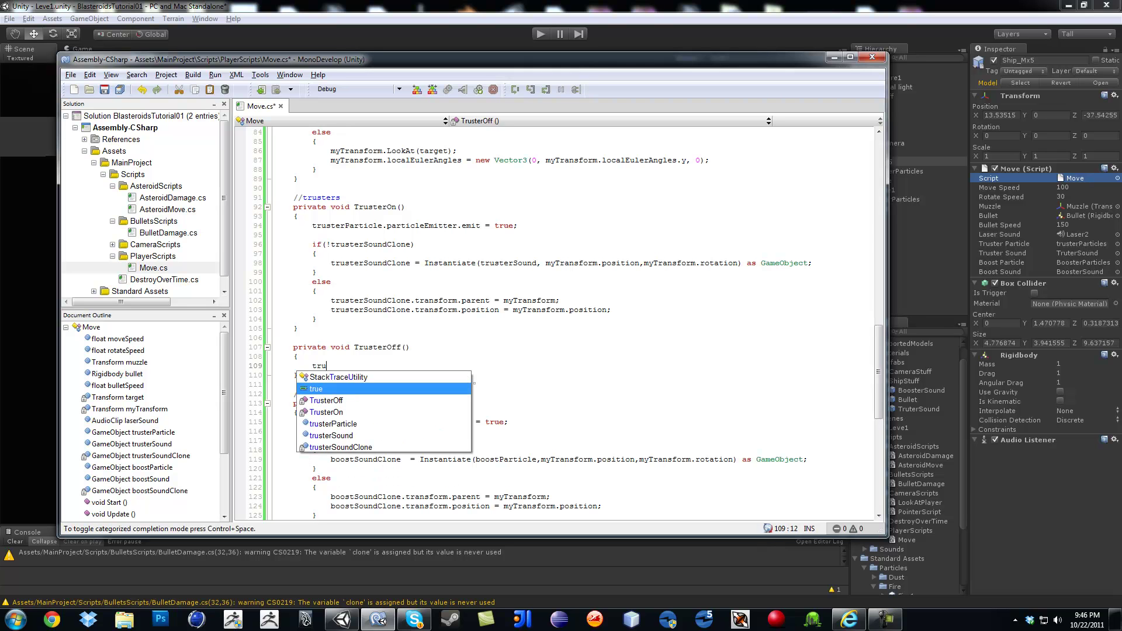
{"action": "key", "text": "Down"}
{"action": "key", "text": "Down"}
{"action": "key", "text": "Down"}
{"action": "key", "text": "Return"}
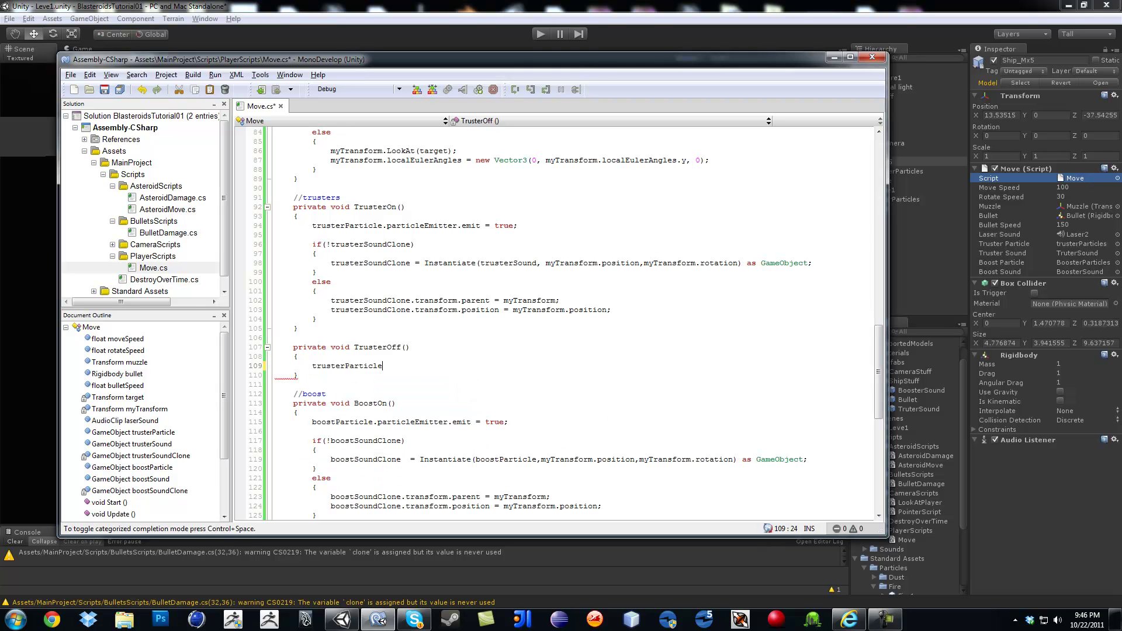
{"action": "type", "text": ".p"}
{"action": "key", "text": "Return"}
{"action": "type", "text": ".e"}
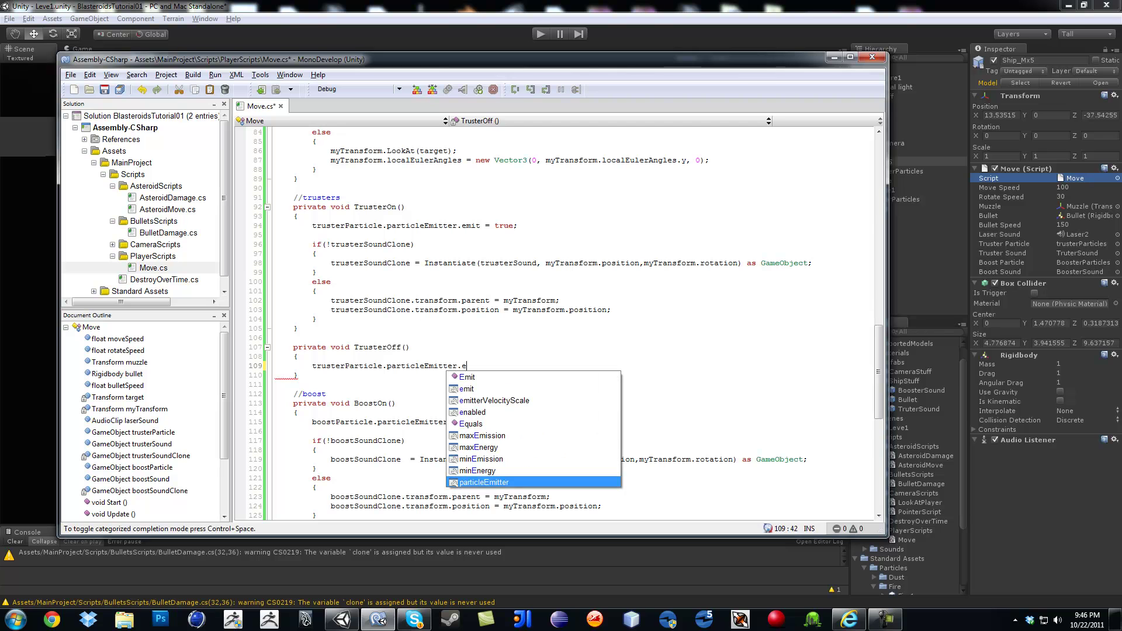
{"action": "key", "text": "Up"}
{"action": "key", "text": "Up"}
{"action": "key", "text": "Up"}
{"action": "key", "text": "Up"}
{"action": "key", "text": "Up"}
{"action": "key", "text": "Up"}
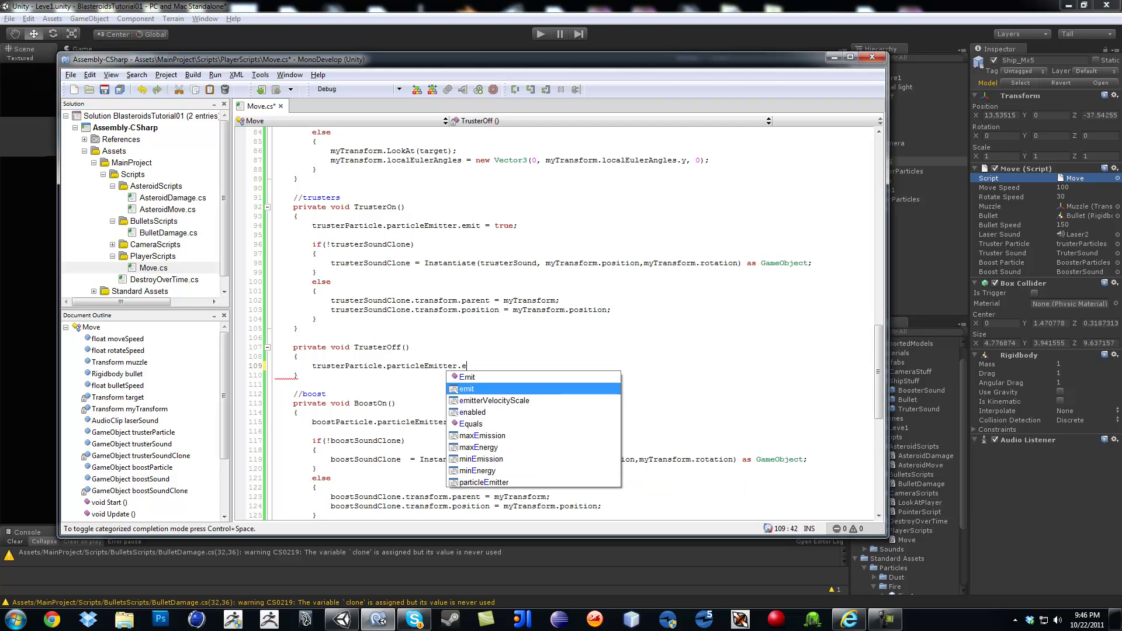
{"action": "key", "text": "Return"}
{"action": "type", "text": "= false"}
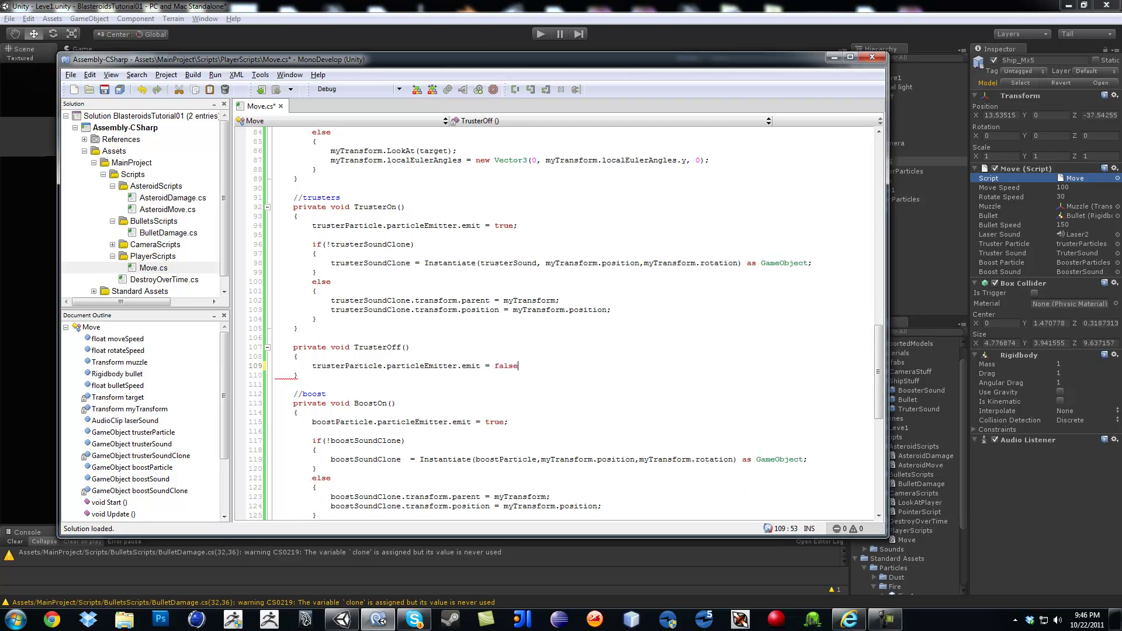
{"action": "type", "text": ";"}
Add Destroy(trusterSoundClone); below it and save Move.cs.
{"action": "key", "text": "Return"}
{"action": "key", "text": "Return"}
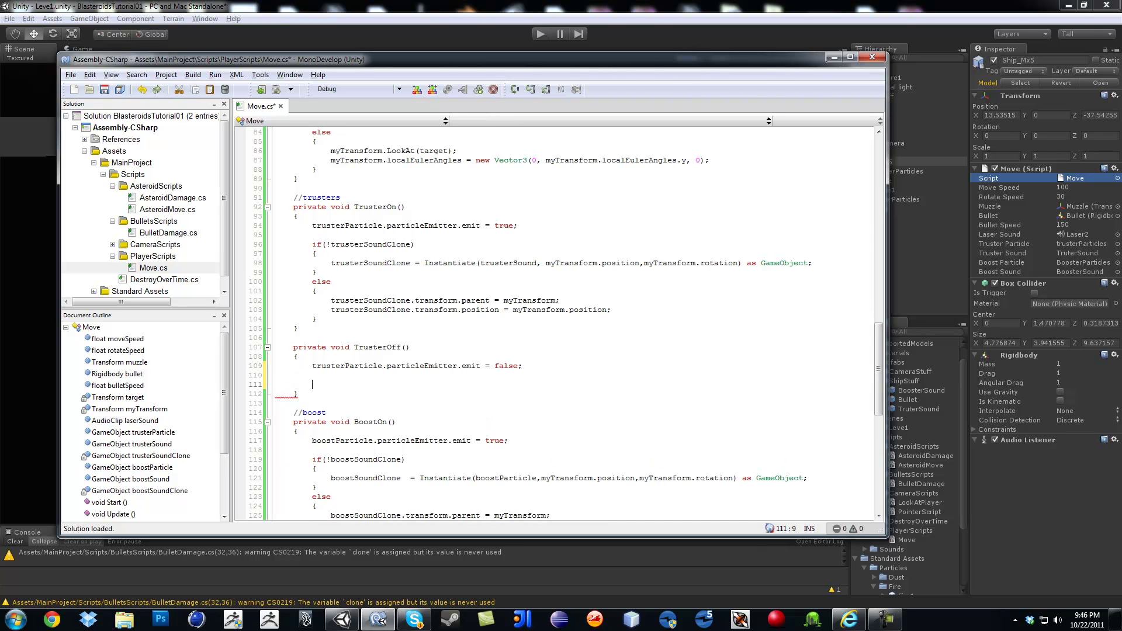
{"action": "type", "text": "Destroy("}
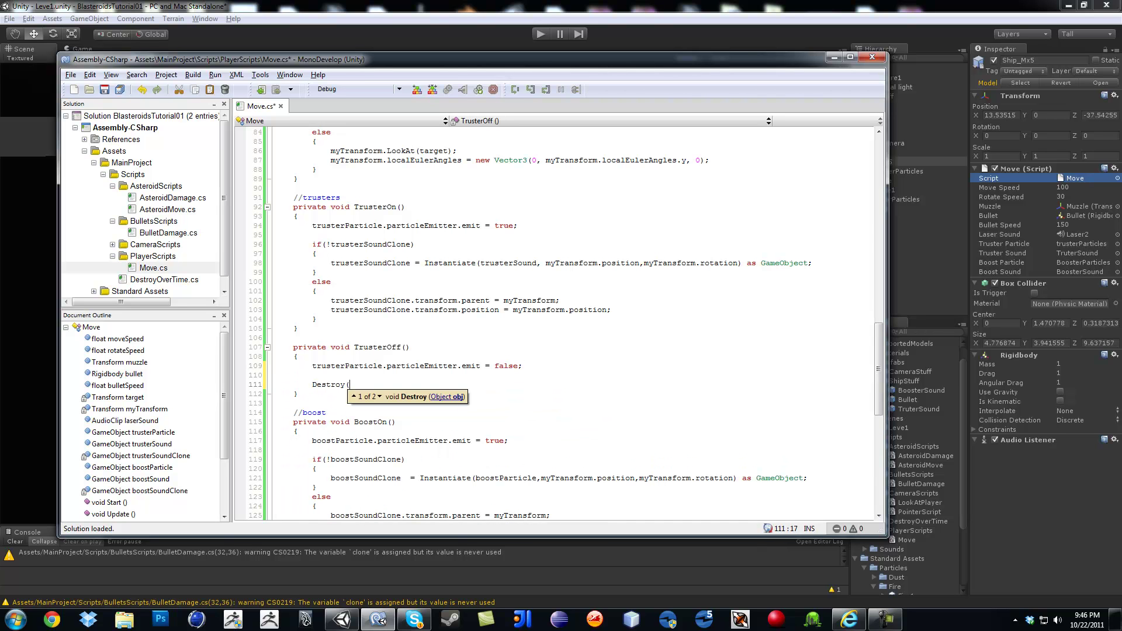
{"action": "type", "text": "tru"}
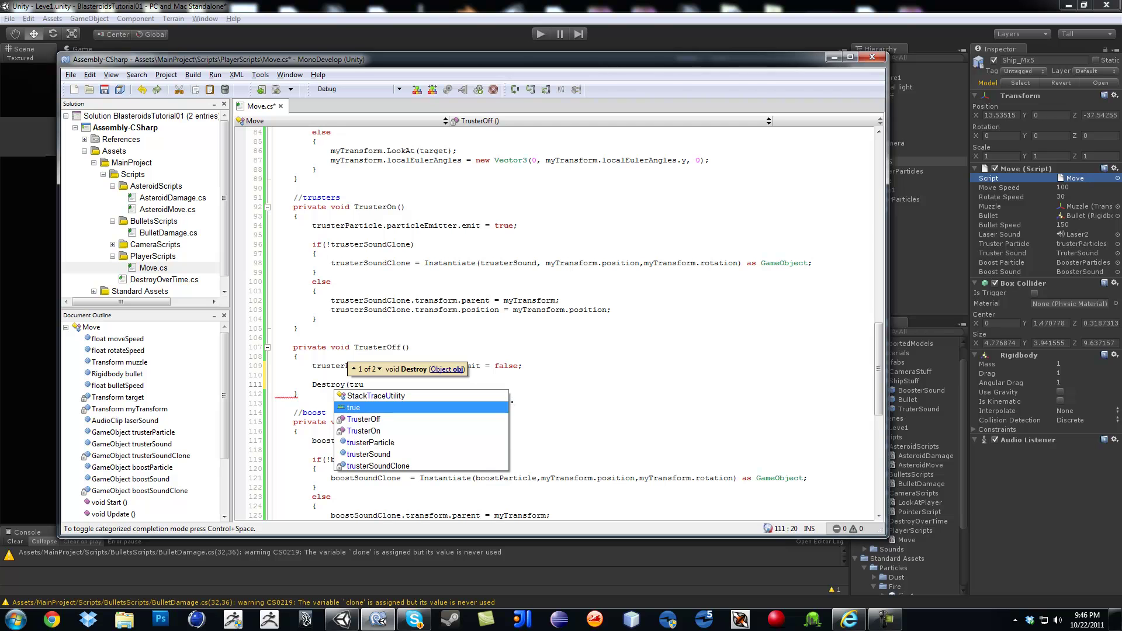
{"action": "key", "text": "Down"}
{"action": "key", "text": "Down"}
{"action": "key", "text": "Down"}
{"action": "key", "text": "Down"}
{"action": "key", "text": "Down"}
{"action": "key", "text": "Return"}
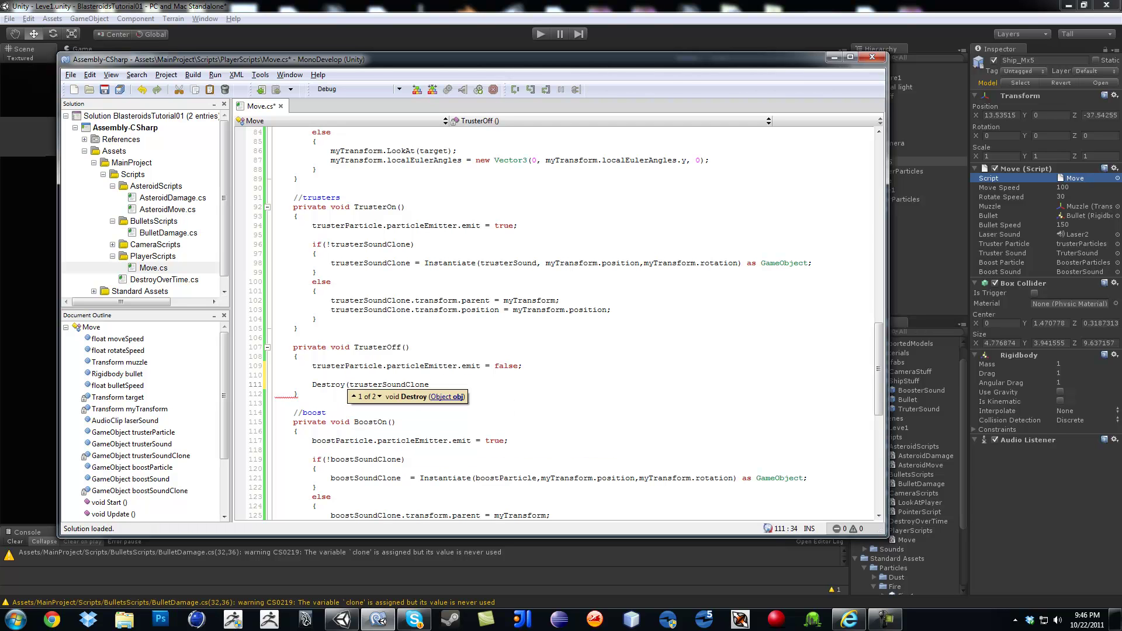
{"action": "type", "text": ");"}
{"action": "key", "text": "ctrl+s"}
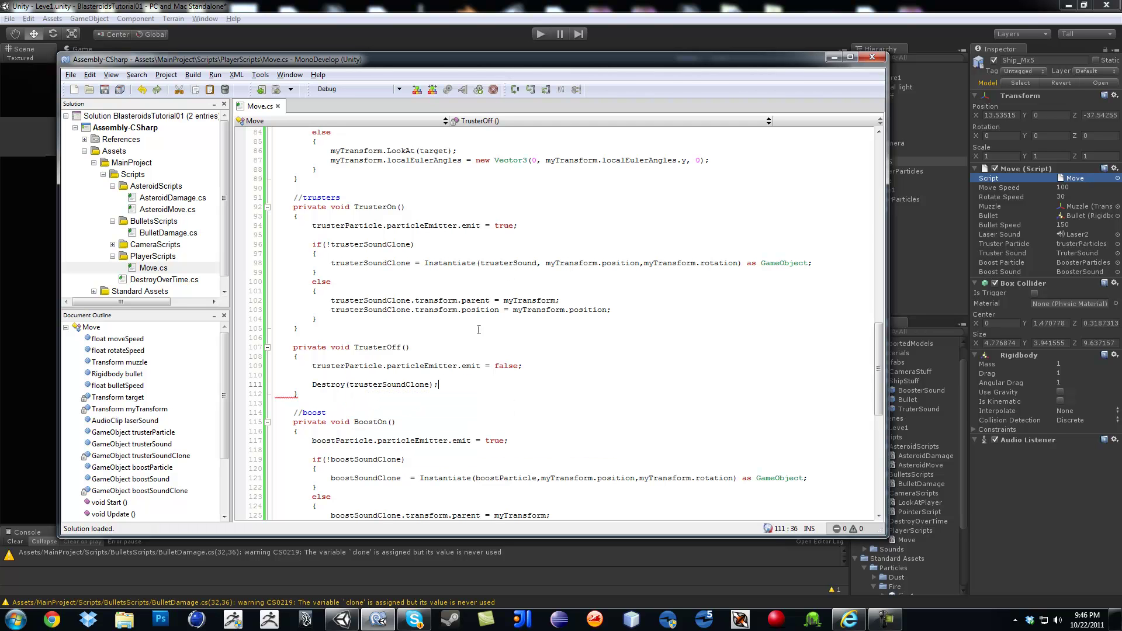
{"action": "scroll", "coordinate": [384, 389], "scroll_direction": "down", "scroll_amount": 3}
{"action": "scroll", "coordinate": [384, 390], "scroll_direction": "down", "scroll_amount": 3}
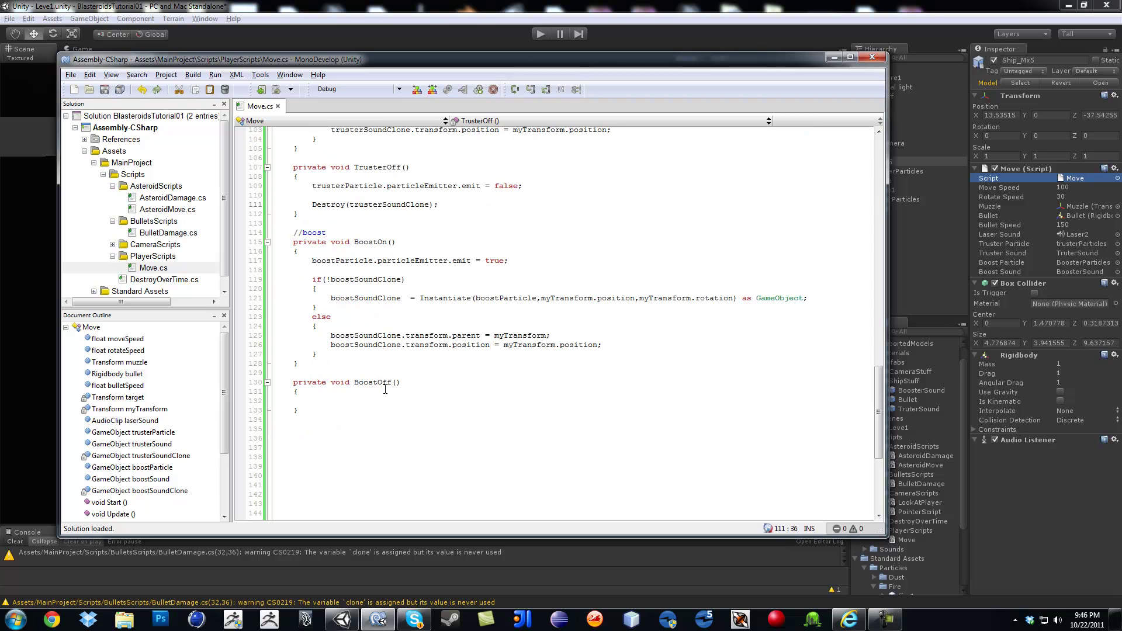
Write boostParticle.particleEmitter.emit = false; inside the empty BoostOff() body.
{"action": "left_click", "coordinate": [330, 403]}
{"action": "type", "text": "bo"}
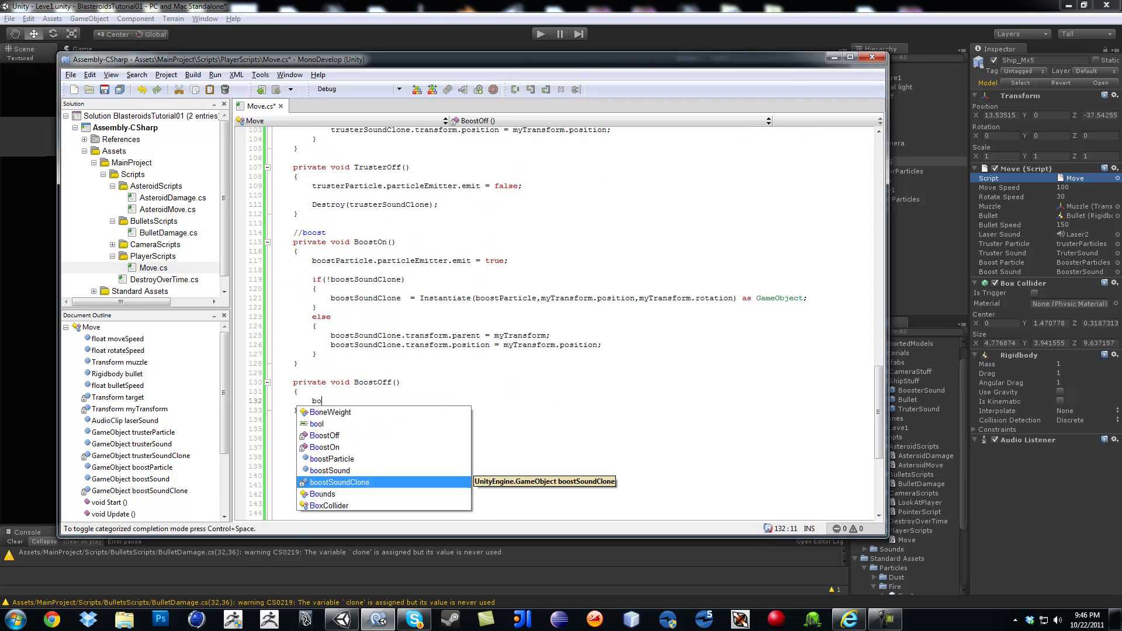
{"action": "key", "text": "Up"}
{"action": "key", "text": "Up"}
{"action": "key", "text": "Return"}
{"action": "type", "text": "."}
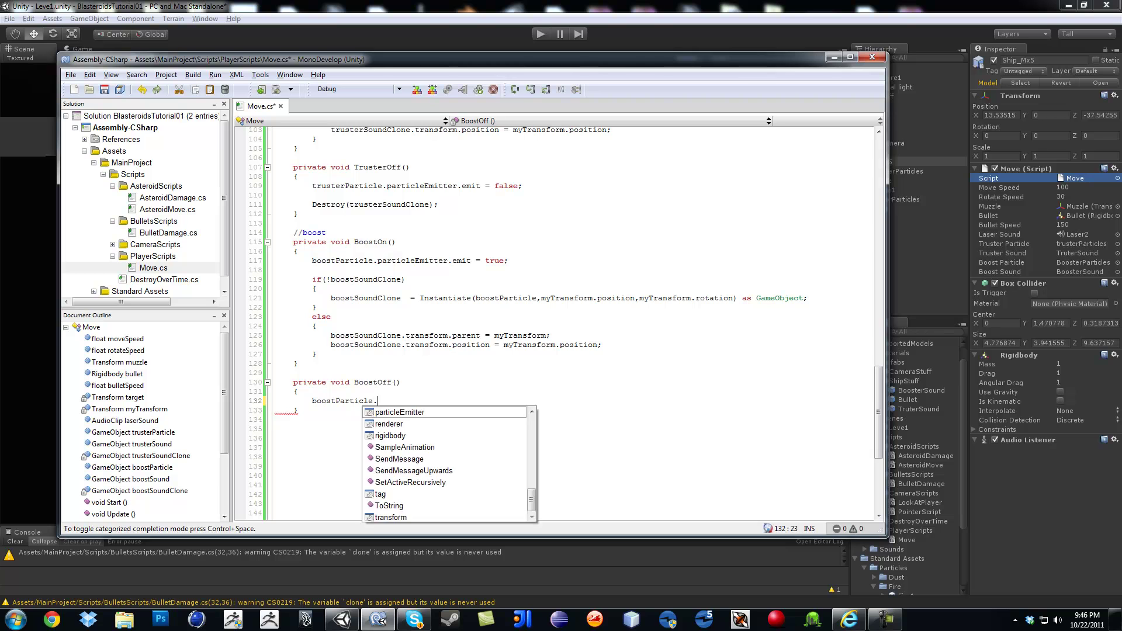
{"action": "type", "text": "p"}
{"action": "key", "text": "Return"}
{"action": "type", "text": ".e"}
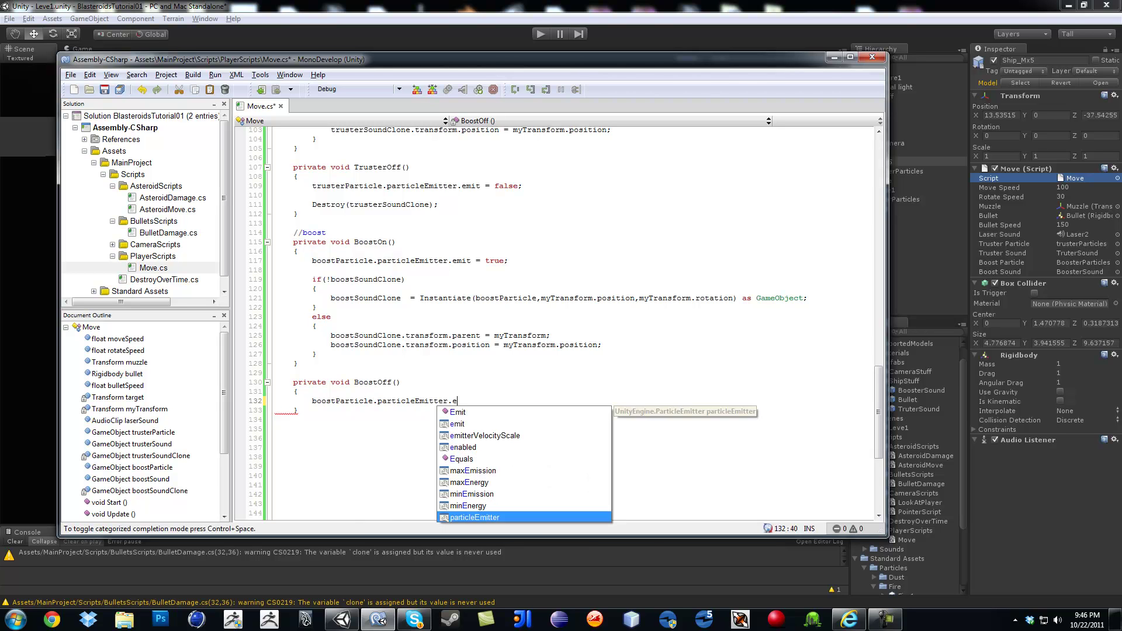
{"action": "type", "text": "m"}
{"action": "key", "text": "Up"}
{"action": "key", "text": "Up"}
{"action": "key", "text": "Up"}
{"action": "key", "text": "Up"}
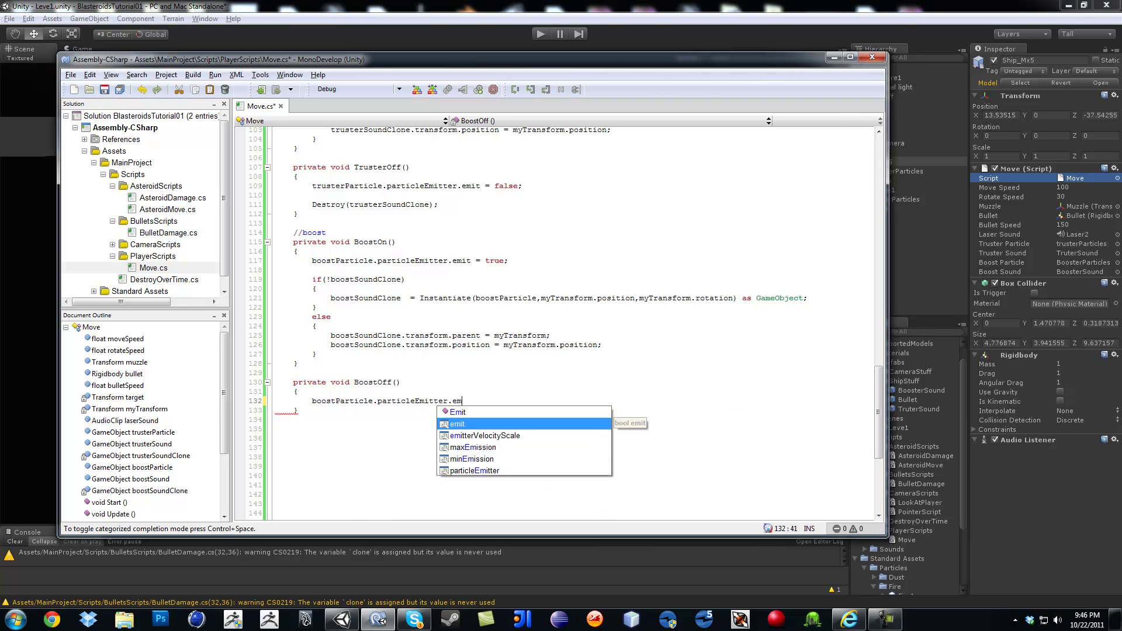
{"action": "key", "text": "Return"}
{"action": "type", "text": "= f"}
{"action": "key", "text": "Return"}
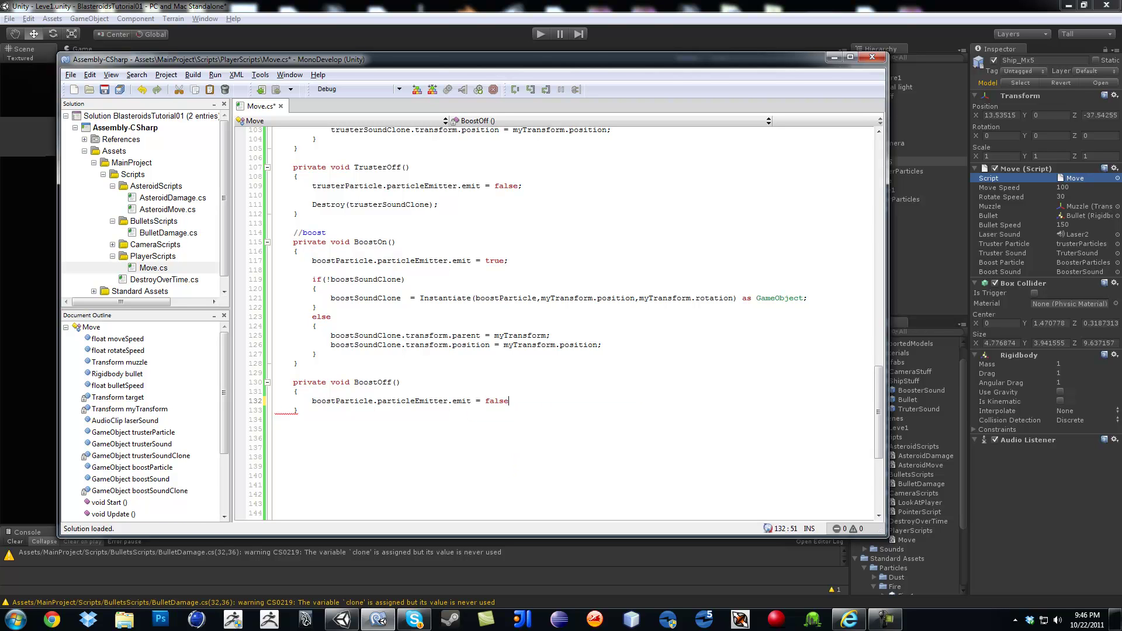
{"action": "type", "text": ";"}
Add Destroy(boostSoundClone); below it and save Move.cs.
{"action": "key", "text": "Return"}
{"action": "key", "text": "Return"}
{"action": "type", "text": "Destroy("}
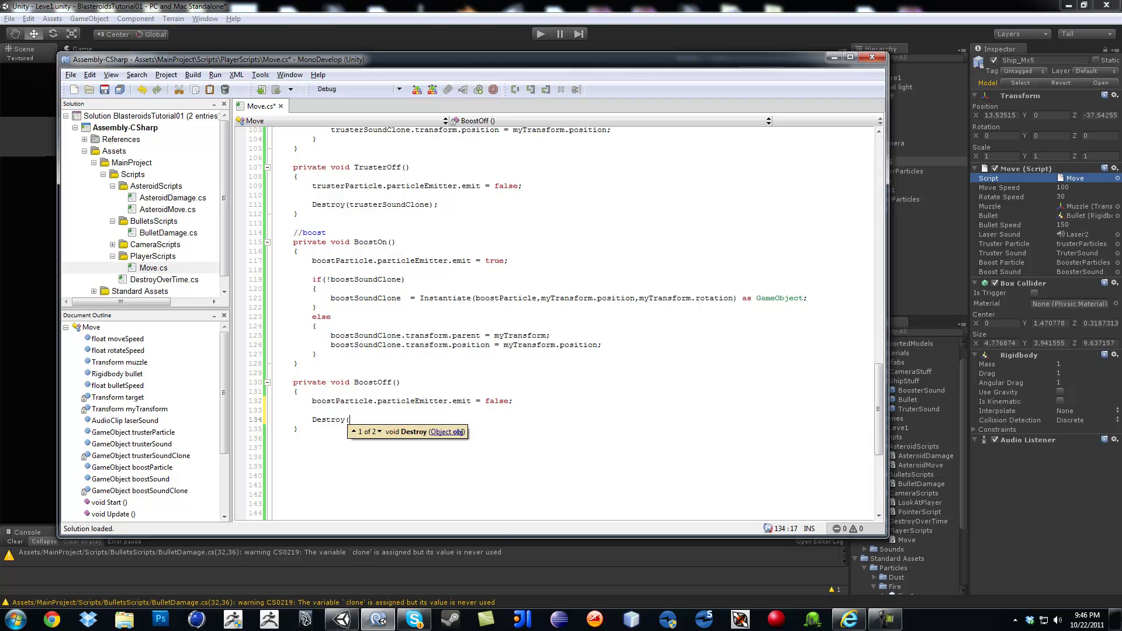
{"action": "type", "text": "bo"}
{"action": "key", "text": "Return"}
{"action": "type", "text": ");"}
{"action": "key", "text": "ctrl+s"}
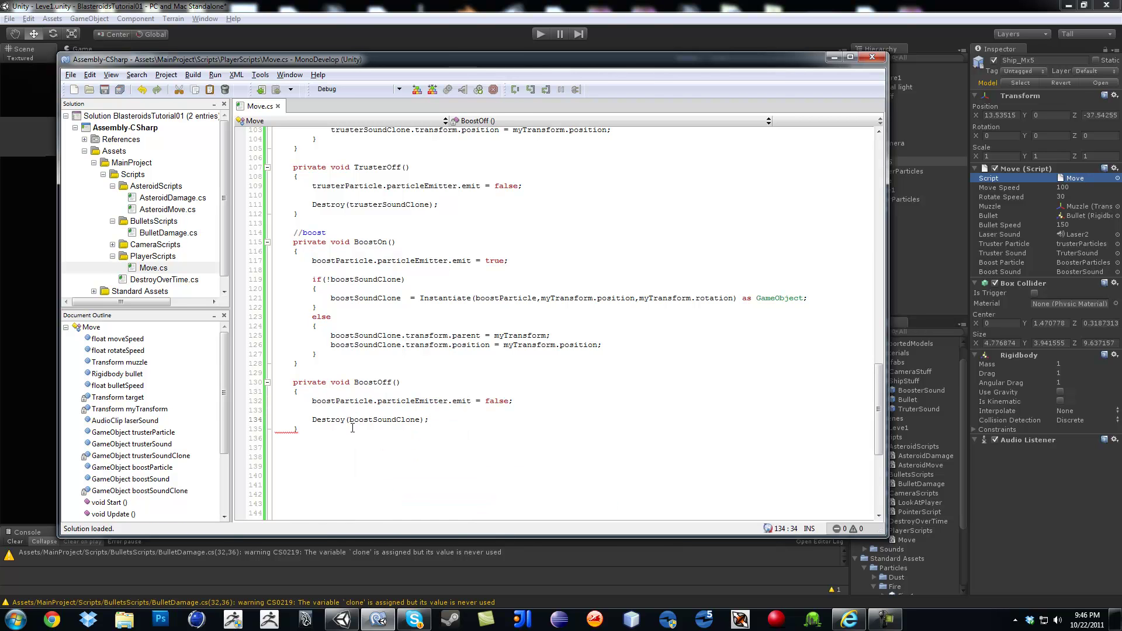
{"action": "scroll", "coordinate": [485, 335], "scroll_direction": "up", "scroll_amount": 5}
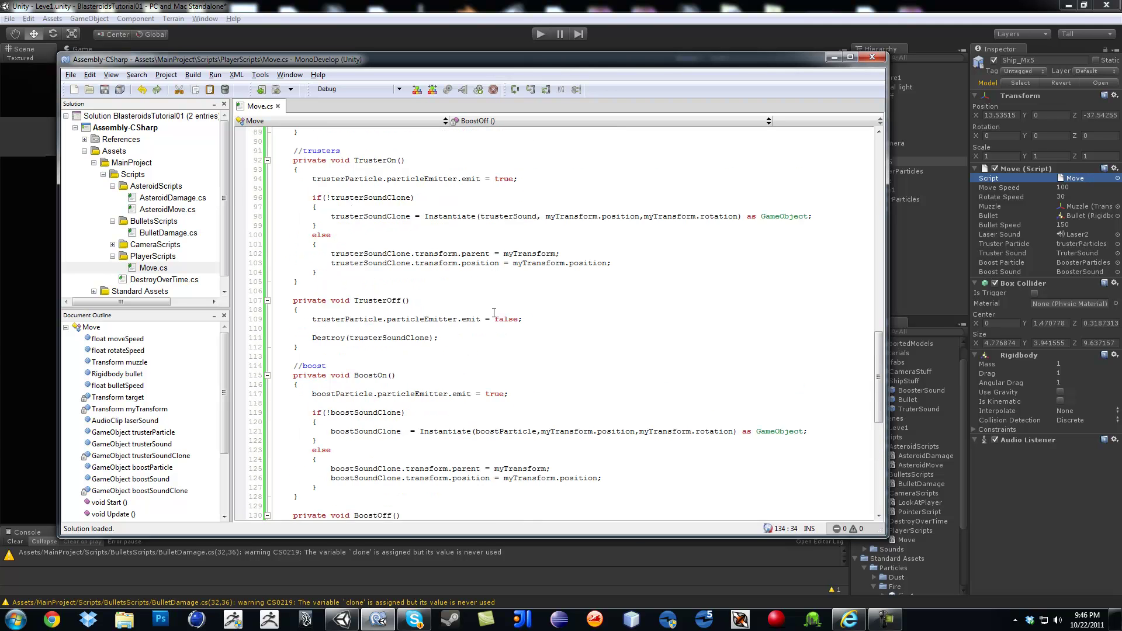
{"action": "scroll", "coordinate": [505, 342], "scroll_direction": "up", "scroll_amount": 5}
{"action": "scroll", "coordinate": [421, 428], "scroll_direction": "down", "scroll_amount": 4}
{"action": "scroll", "coordinate": [485, 429], "scroll_direction": "up", "scroll_amount": 4}
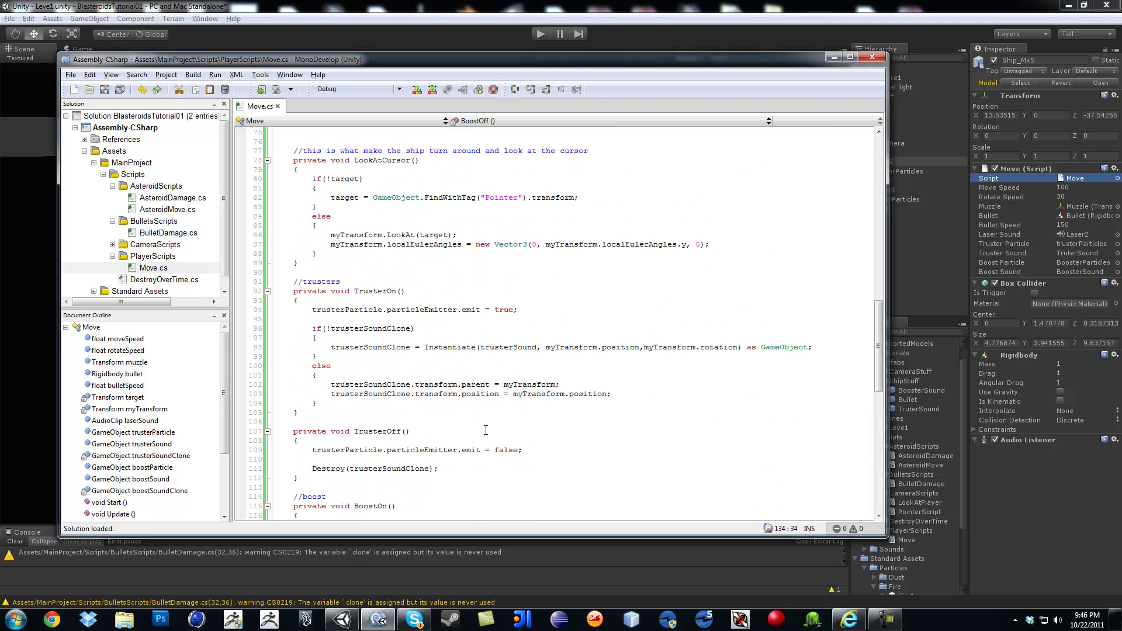
{"action": "left_click", "coordinate": [374, 291]}
{"action": "scroll", "coordinate": [381, 422], "scroll_direction": "up", "scroll_amount": 4}
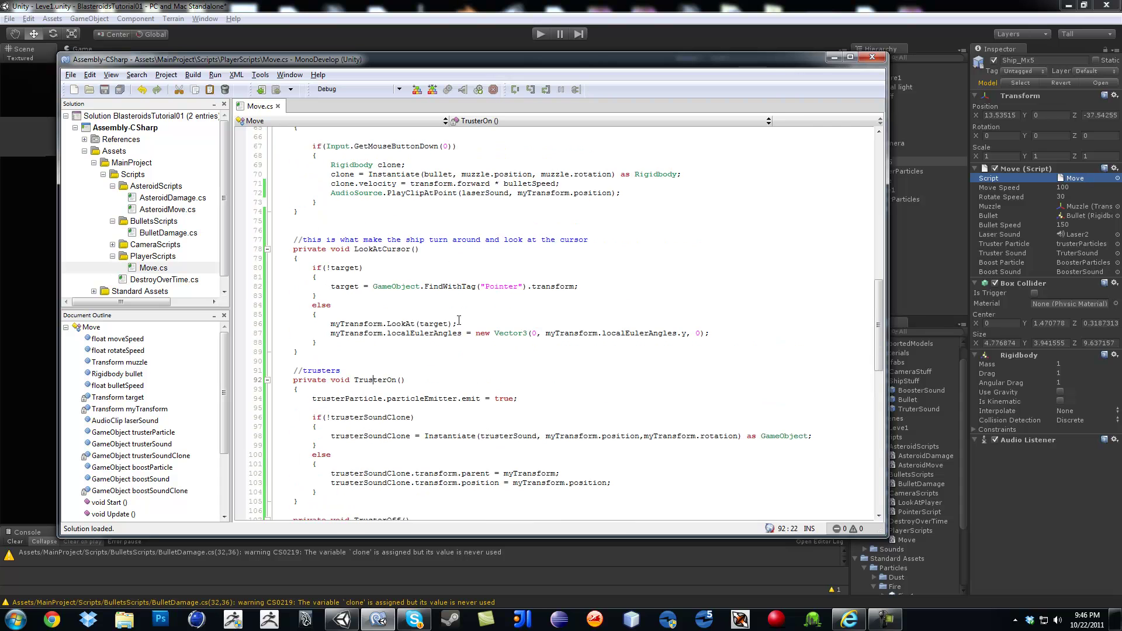
{"action": "scroll", "coordinate": [456, 321], "scroll_direction": "up", "scroll_amount": 3}
{"action": "scroll", "coordinate": [455, 321], "scroll_direction": "up", "scroll_amount": 5}
{"action": "scroll", "coordinate": [457, 320], "scroll_direction": "up", "scroll_amount": 8}
{"action": "scroll", "coordinate": [456, 321], "scroll_direction": "up", "scroll_amount": 6}
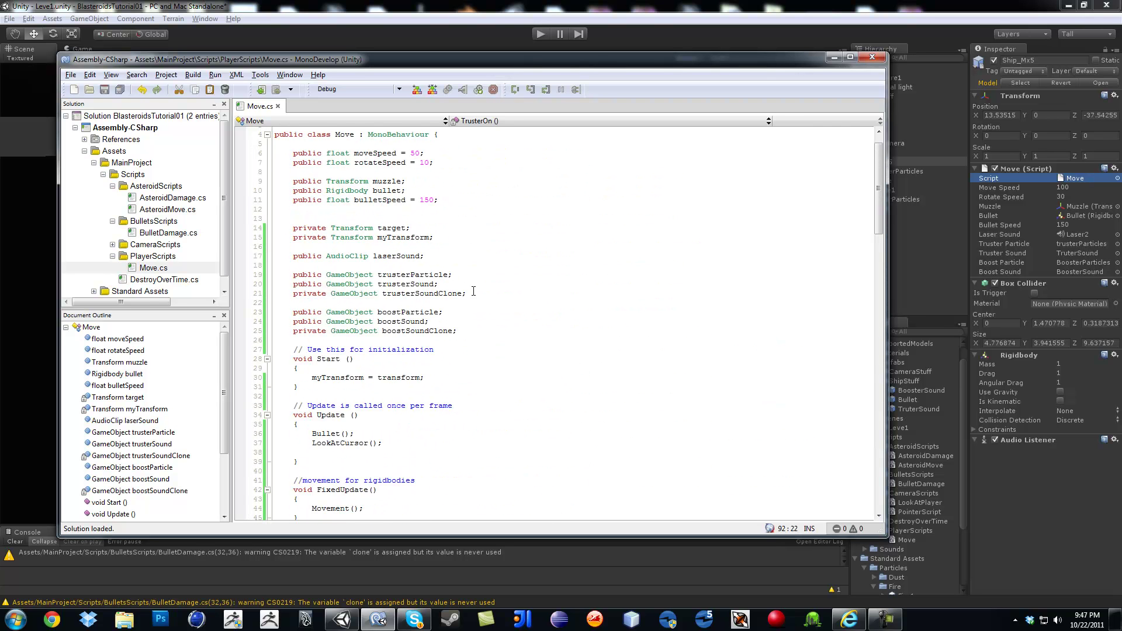
Declare private bool boosting = false; below the boostSoundClone field and save Move.cs.
{"action": "left_click", "coordinate": [496, 333]}
{"action": "key", "text": "Return"}
{"action": "key", "text": "Return"}
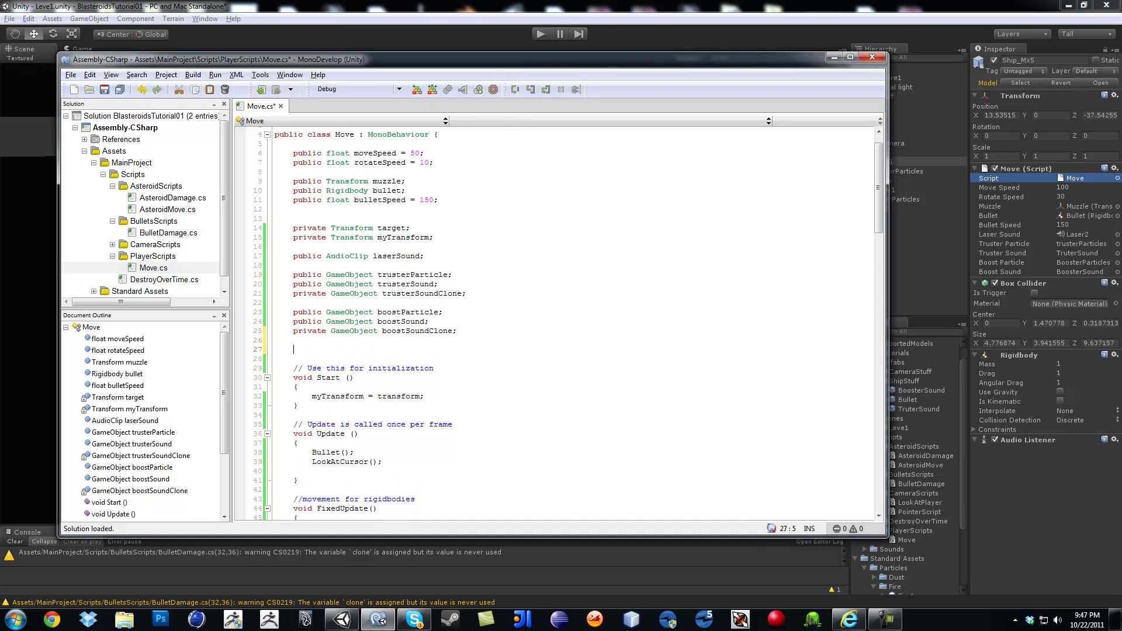
{"action": "type", "text": "p"}
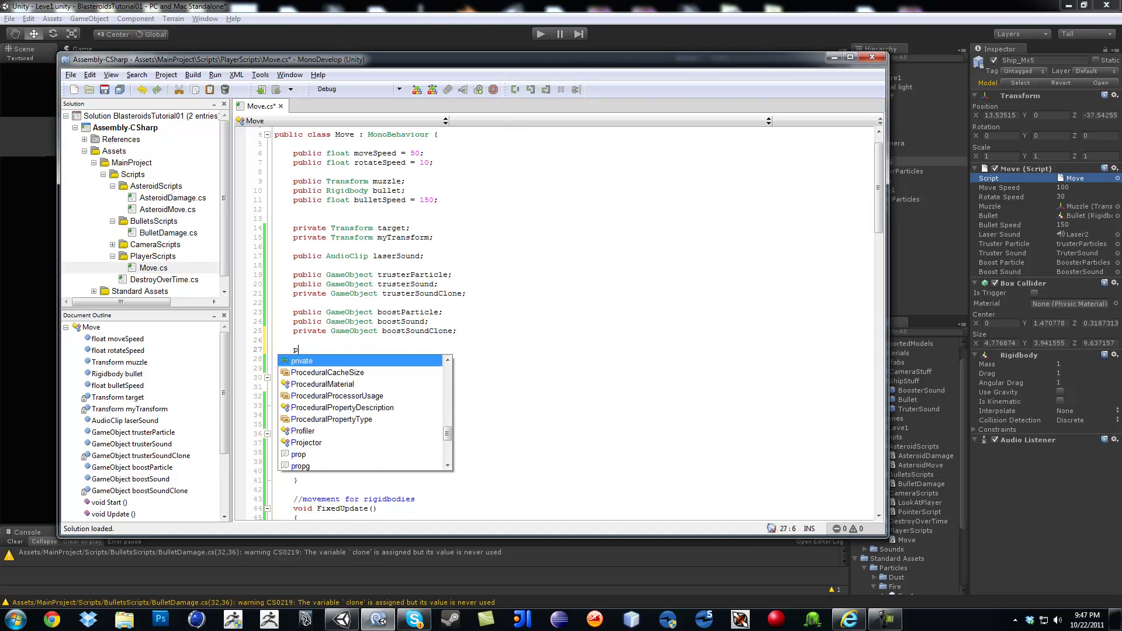
{"action": "type", "text": "rivate bo"}
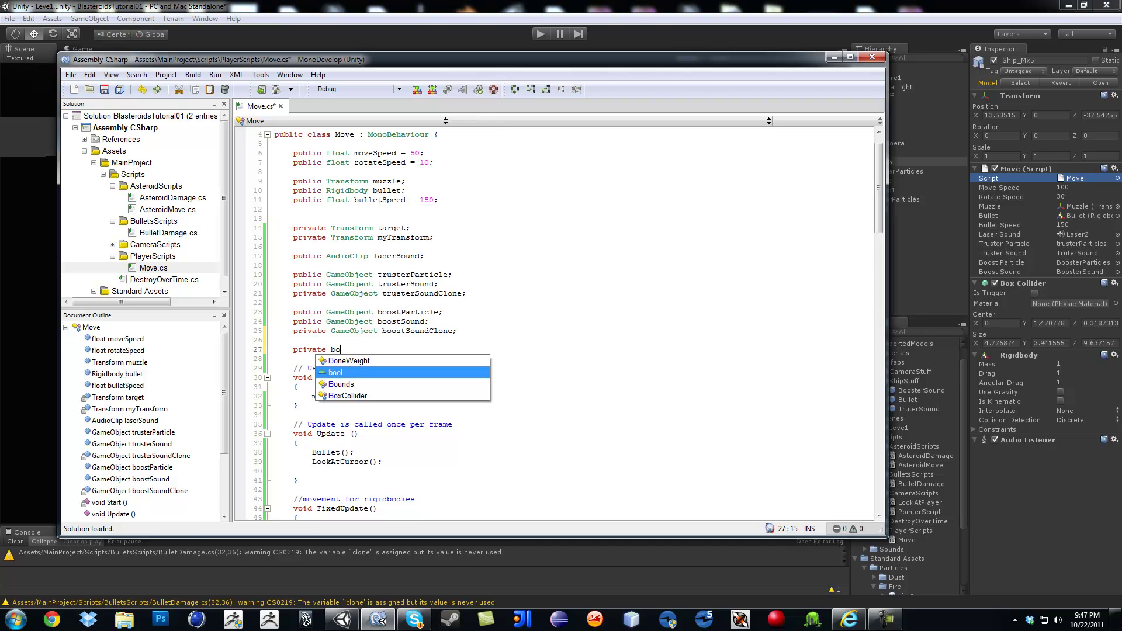
{"action": "key", "text": "Return"}
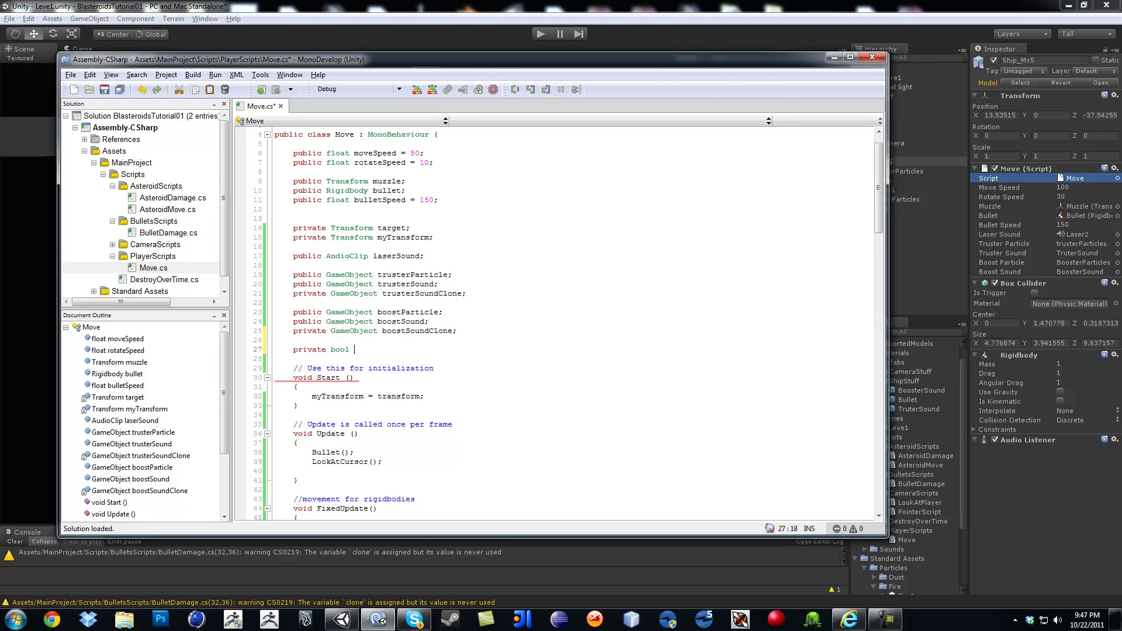
{"action": "type", "text": "b"}
{"action": "type", "text": "oosting"}
{"action": "type", "text": " = false;"}
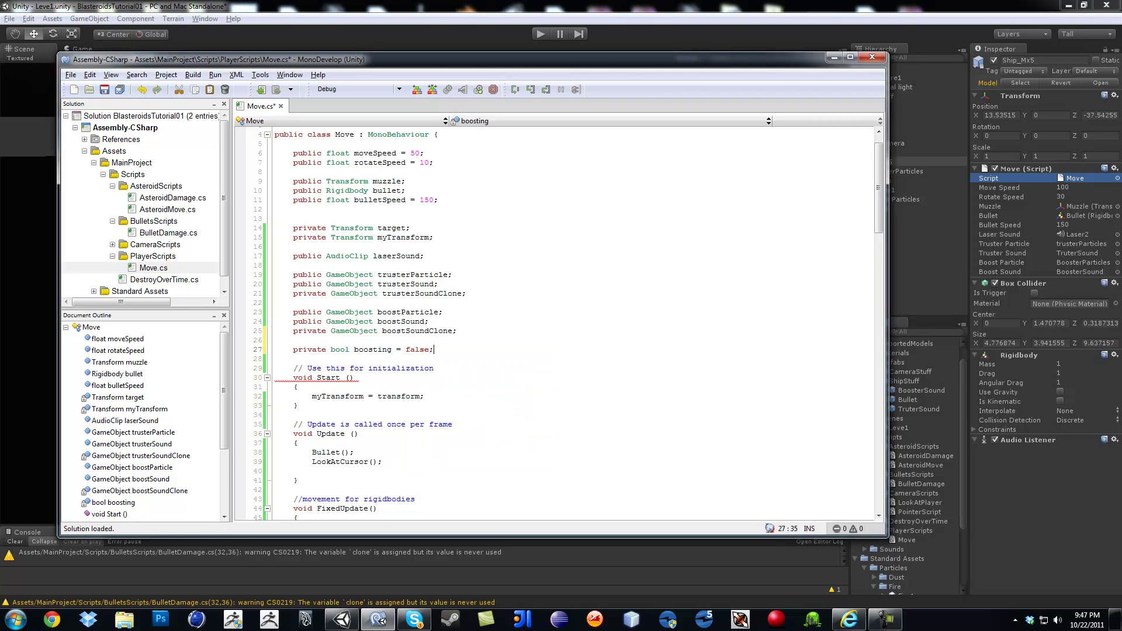
{"action": "key", "text": "ctrl+s"}
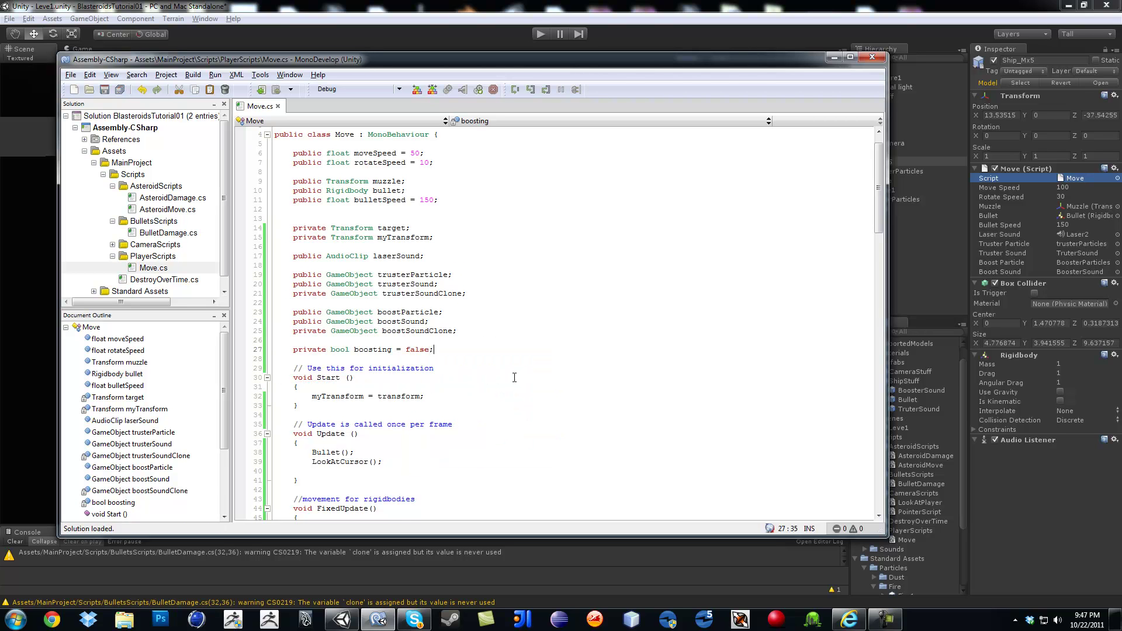
{"action": "scroll", "coordinate": [515, 378], "scroll_direction": "down", "scroll_amount": 3}
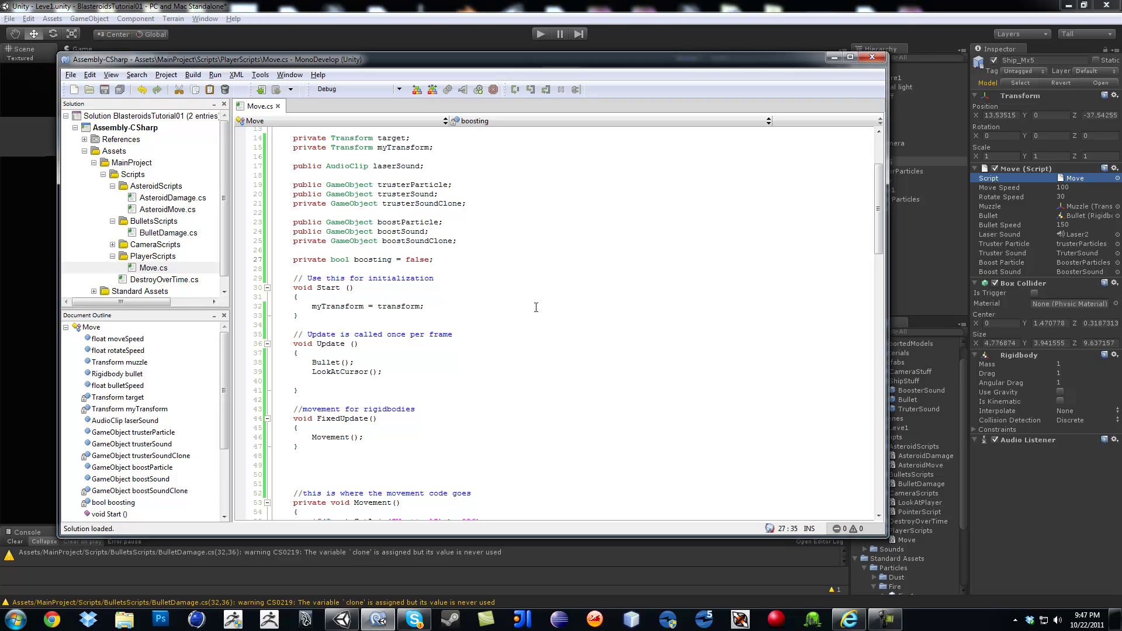